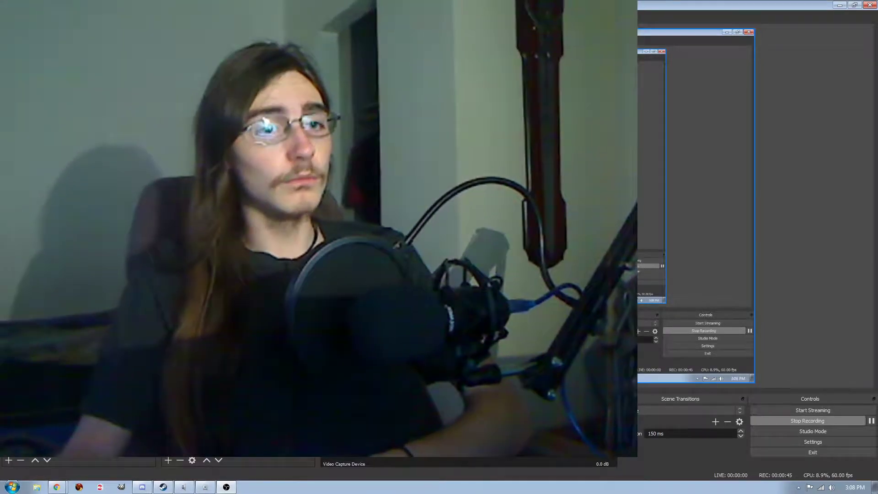
Shrink the webcam source so it fits in the upper-left corner of the canvas
left_click_drag(583, 357, 297, 156)
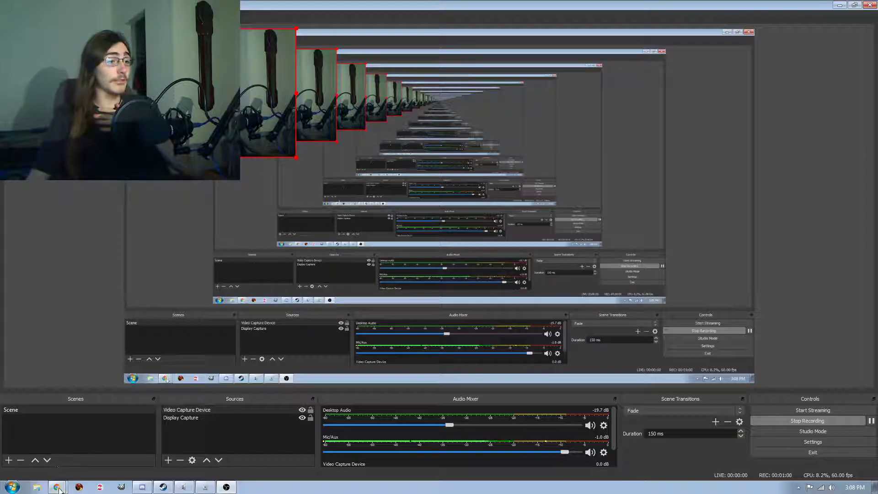
Switch to the character sheet document in the browser, look through its sections, and return to OBS
key("alt+Tab")
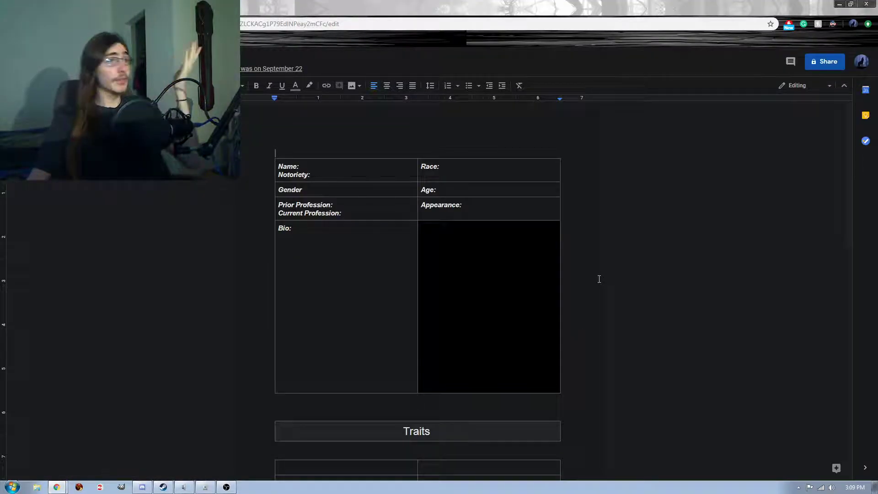
scroll(599, 279, "down", 12)
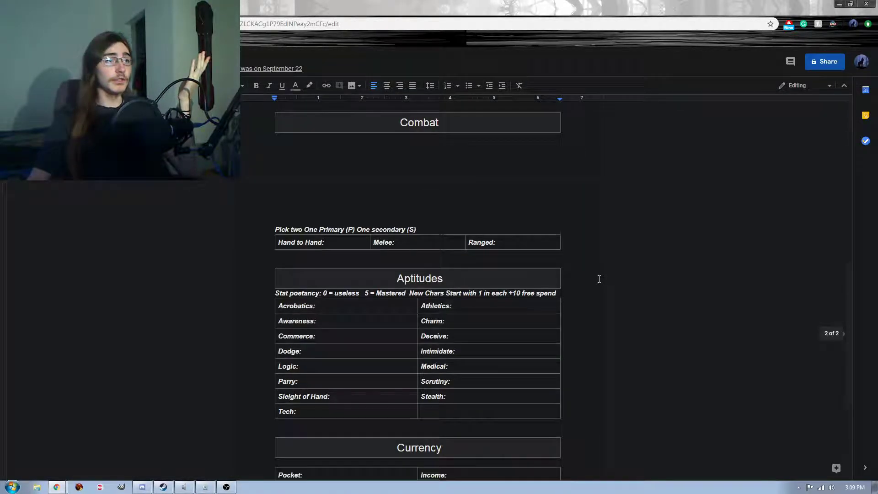
scroll(598, 280, "up", 12)
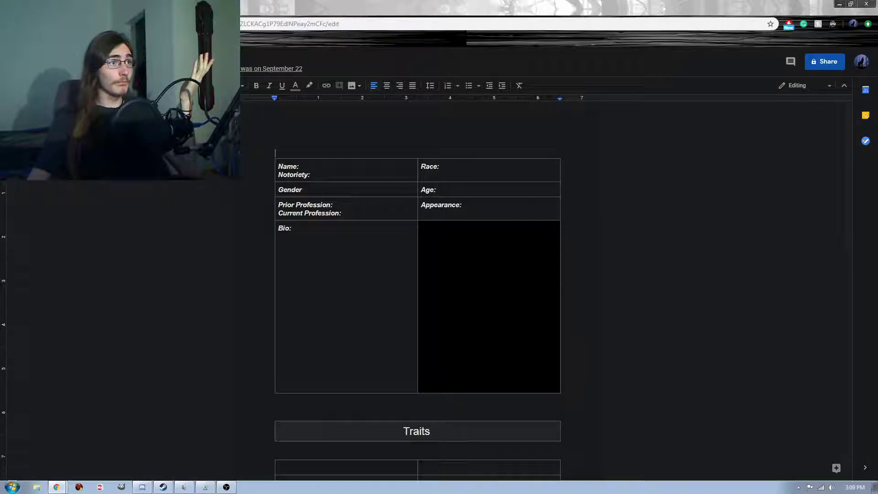
scroll(244, 429, "down", 5)
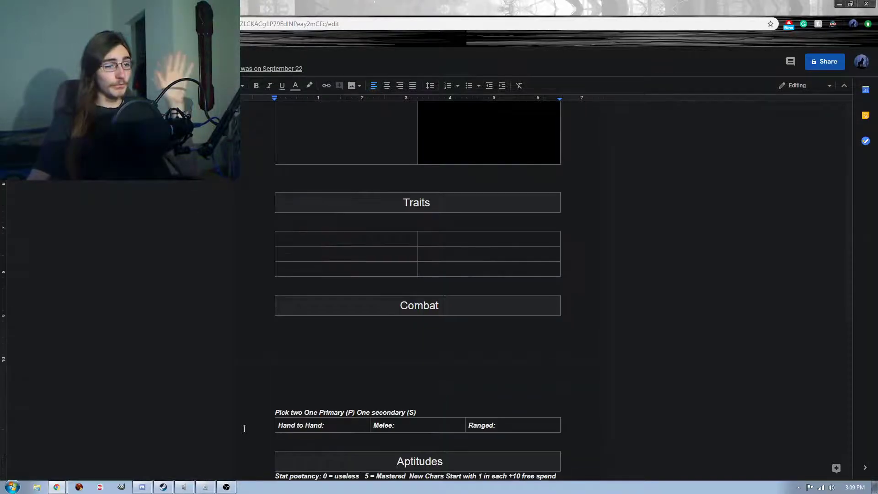
left_click(226, 488)
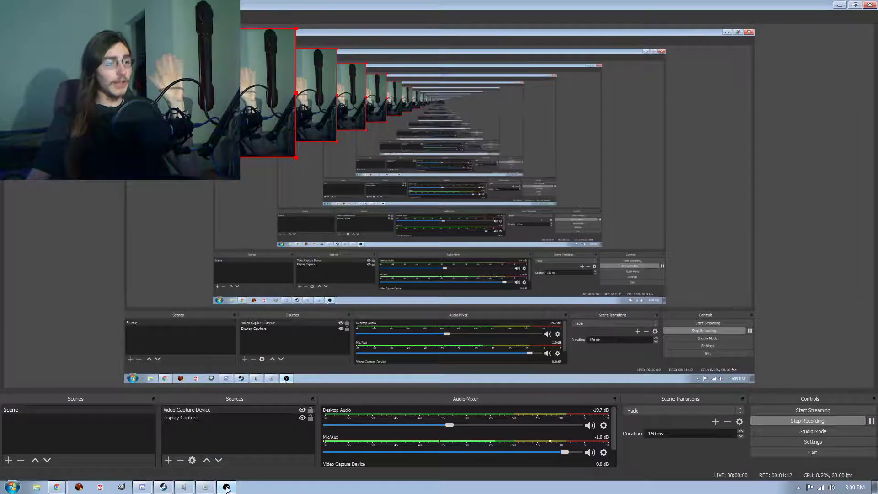
Add a new image source to the scene using the file New Canvas_.png from the Desktop
left_click(171, 464)
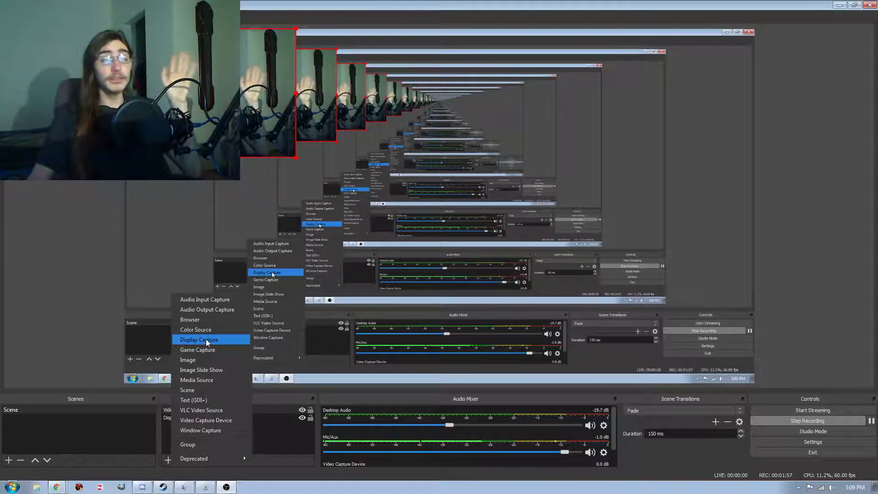
left_click(198, 360)
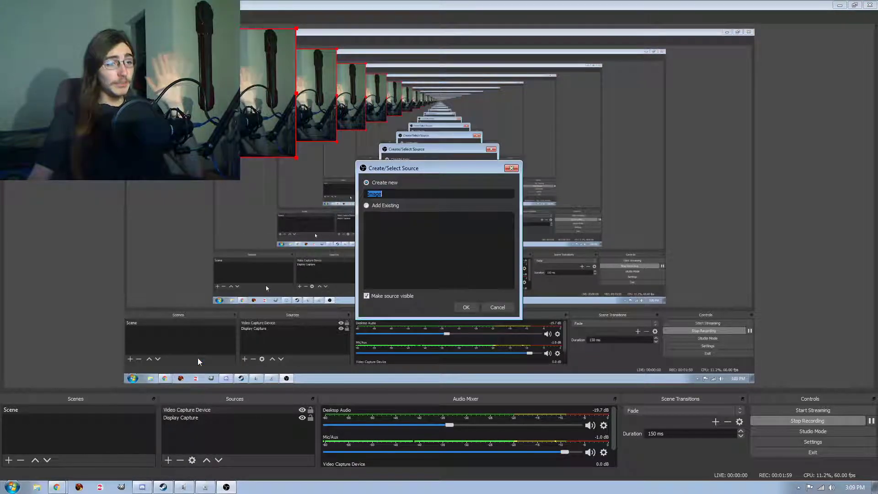
left_click(464, 307)
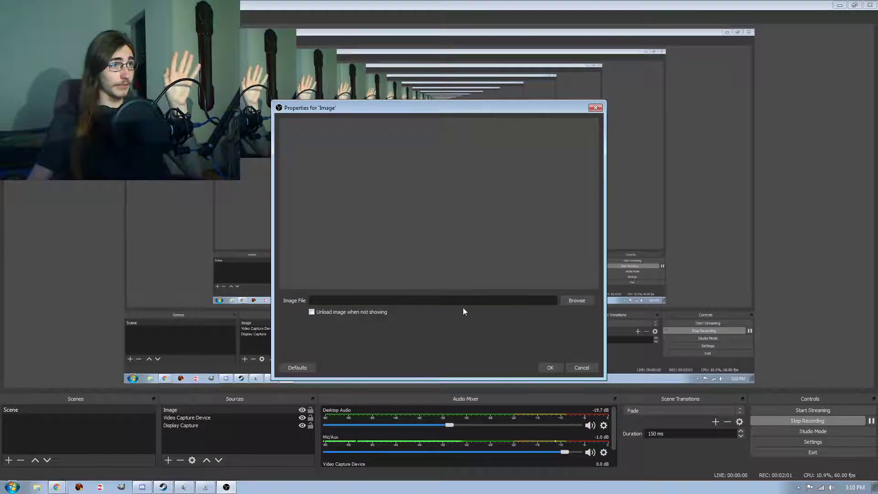
left_click(578, 301)
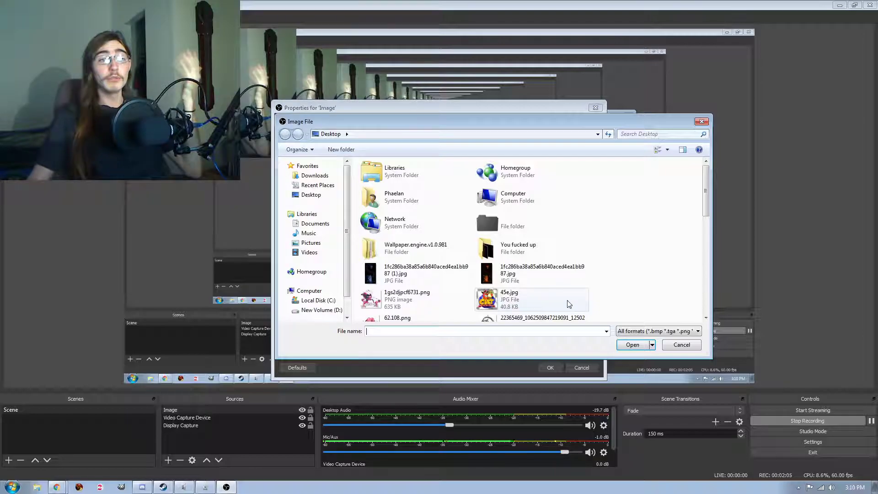
left_click_drag(705, 191, 721, 298)
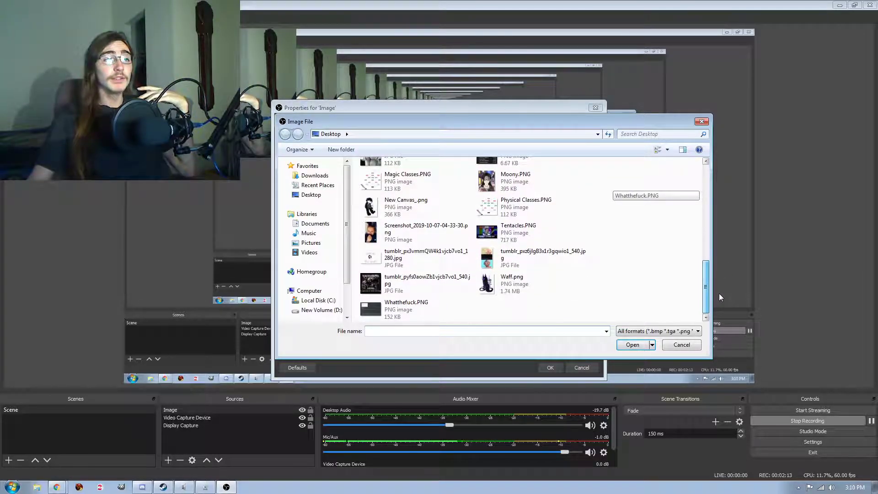
left_click(422, 216)
left_click(621, 344)
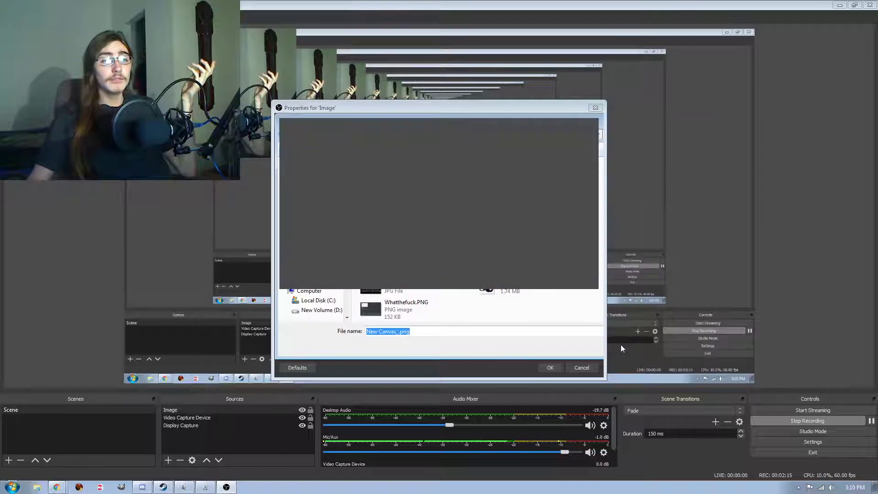
left_click(550, 370)
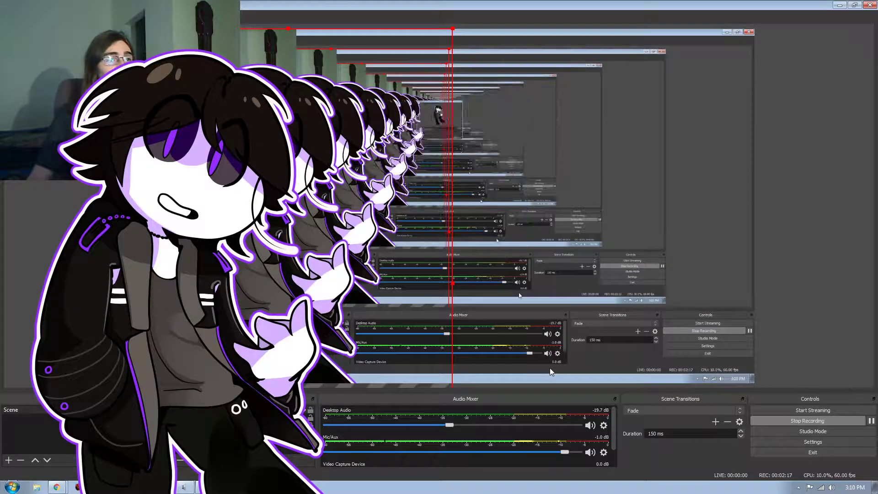
Resize the character image and move it around the canvas, ending beyond its right edge
left_click_drag(256, 219, 377, 2)
left_click_drag(625, 361, 488, 162)
left_click_drag(421, 101, 590, 343)
left_click_drag(694, 351, 864, 265)
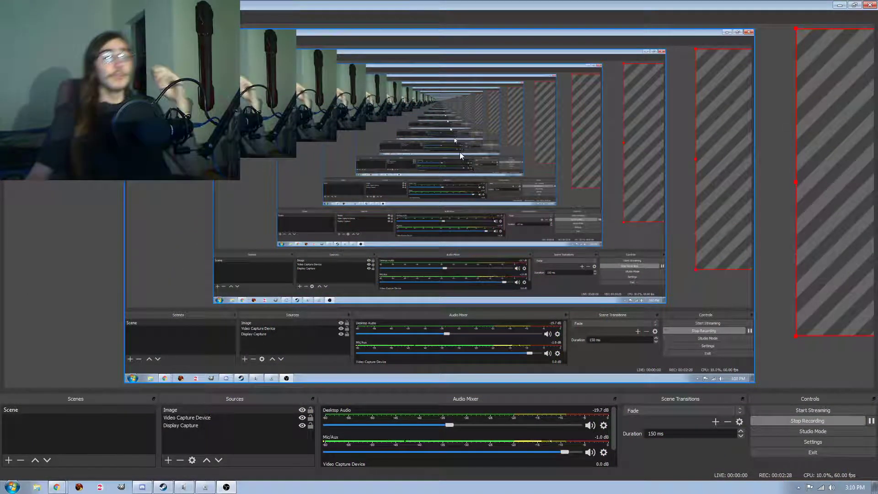
Remove the image source from the scene
right_click(193, 411)
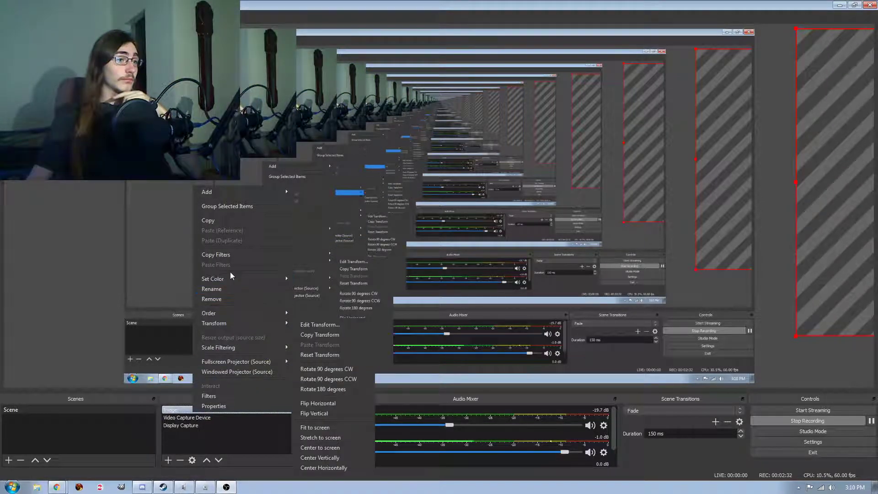
left_click(223, 302)
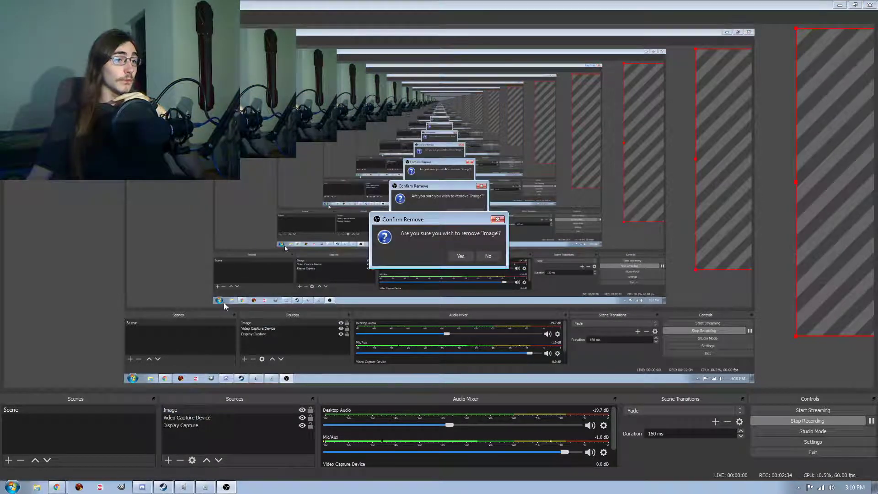
left_click(460, 257)
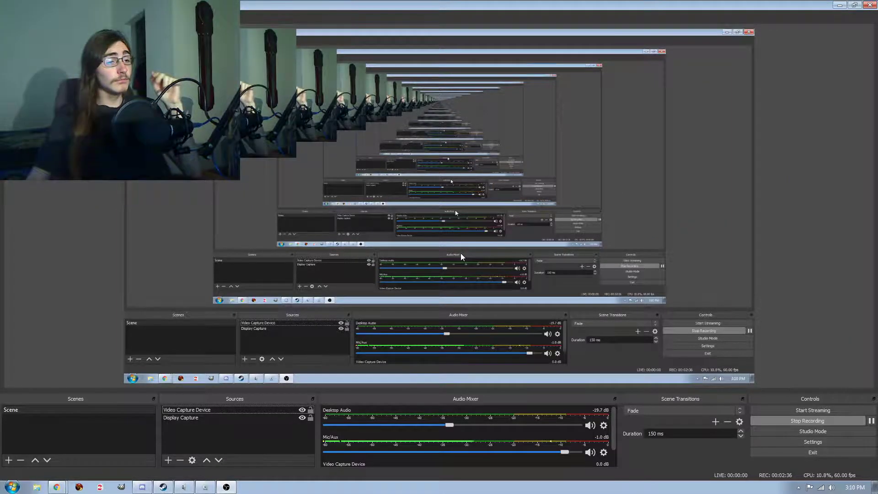
Scale down the display capture so it fits beside the webcam in the canvas's upper-right area
left_click(406, 293)
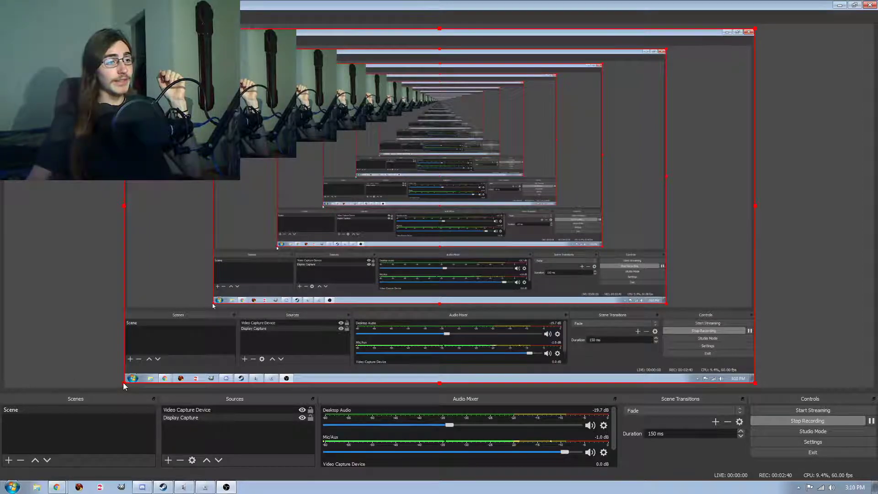
left_click_drag(123, 383, 456, 208)
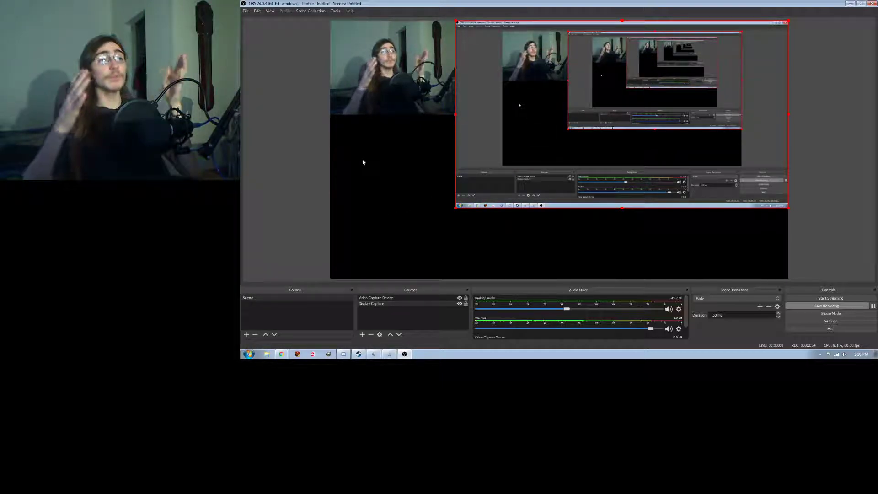
Add a new Text (GDI+) source to the scene with its default name
left_click(362, 335)
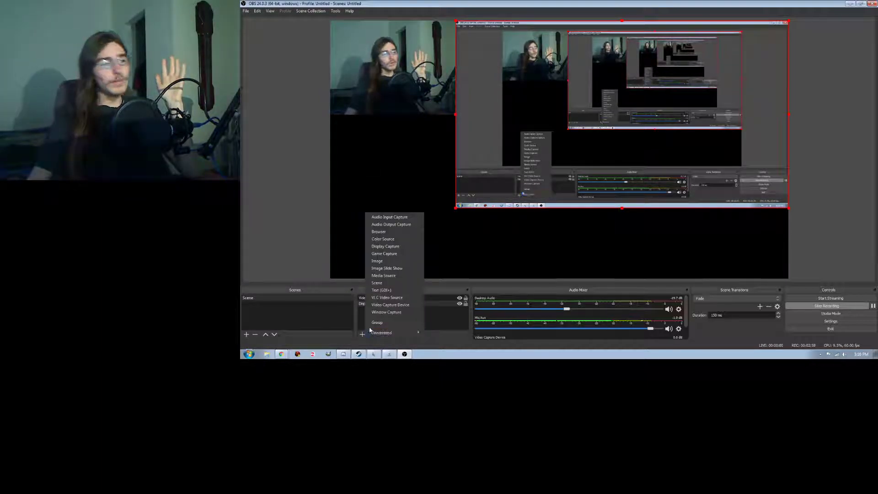
left_click(403, 292)
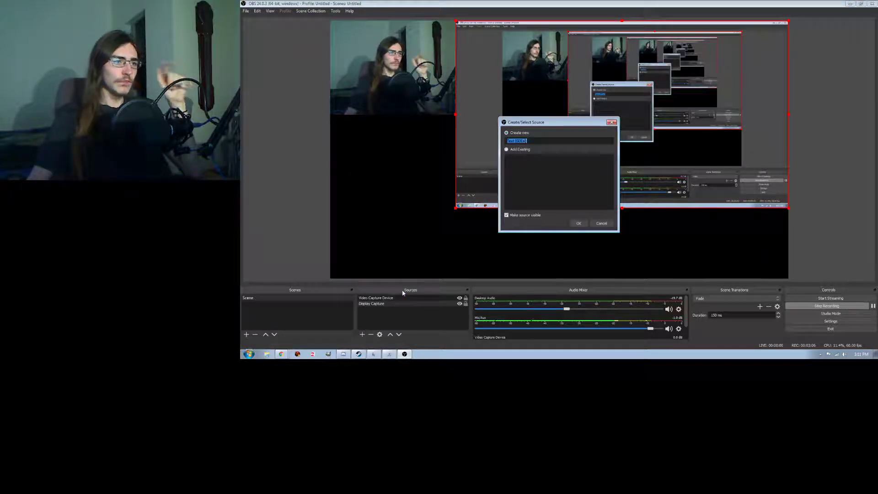
left_click(577, 225)
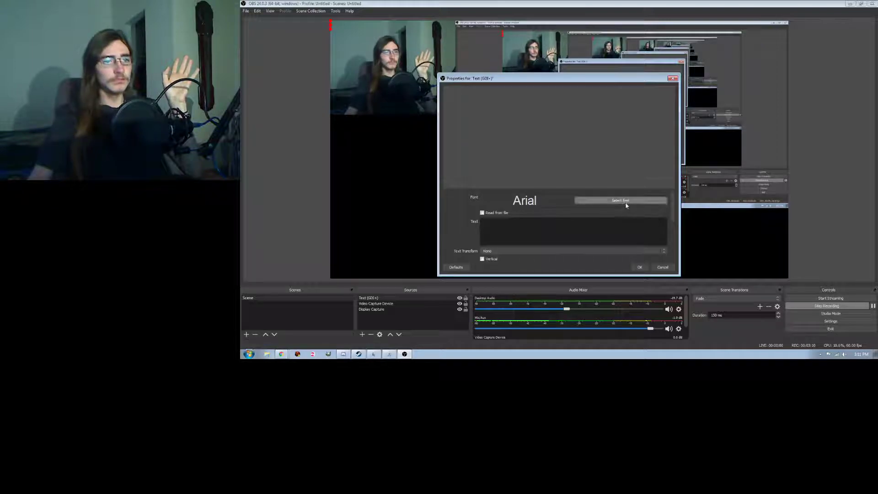
Examine the text source's properties, including the option to read its text from a file
left_click(483, 214)
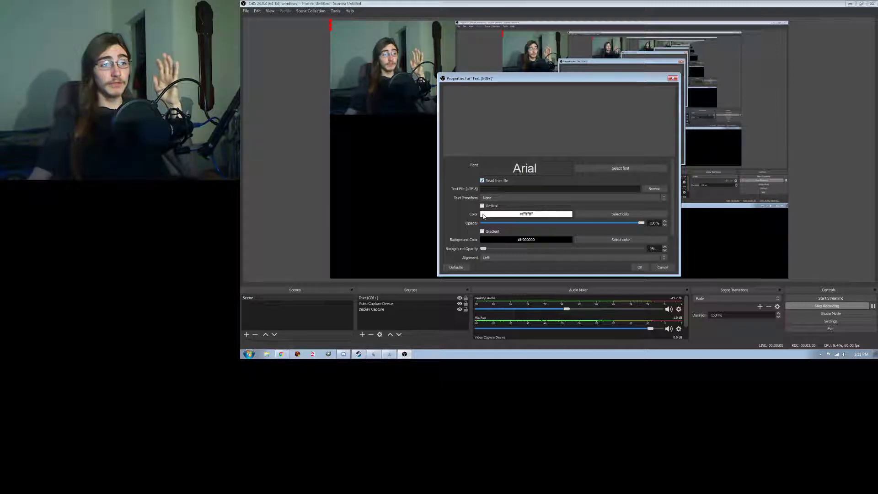
left_click(483, 181)
scroll(554, 220, "down", 1)
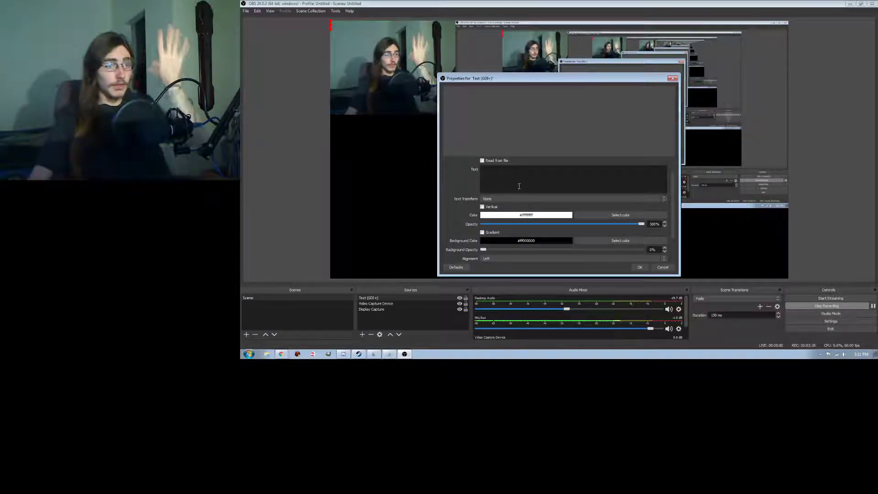
scroll(511, 209, "down", 1)
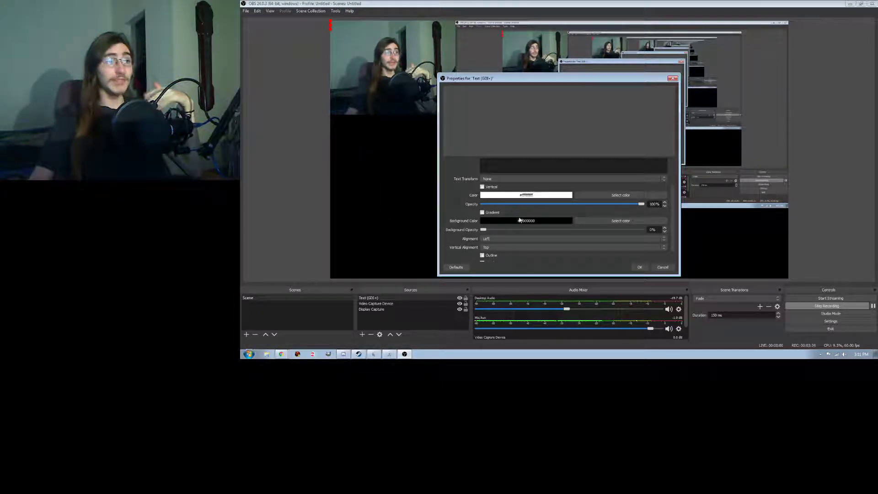
scroll(529, 211, "down", 1)
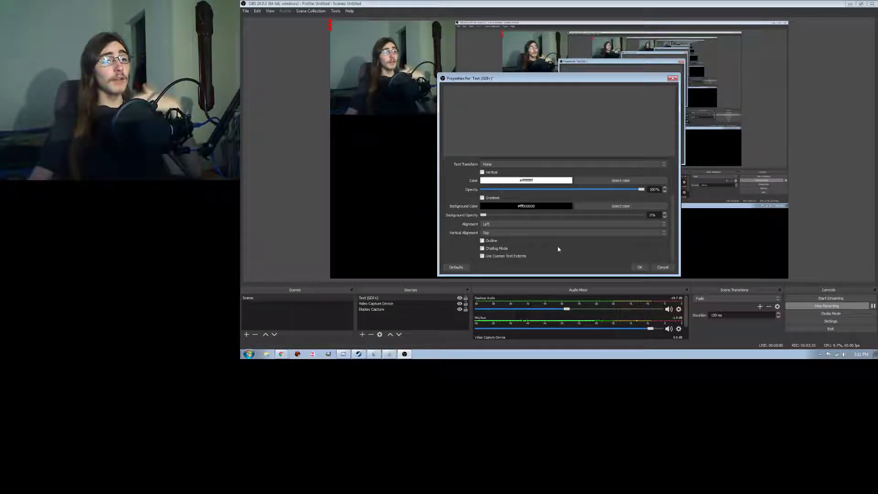
scroll(558, 249, "up", 4)
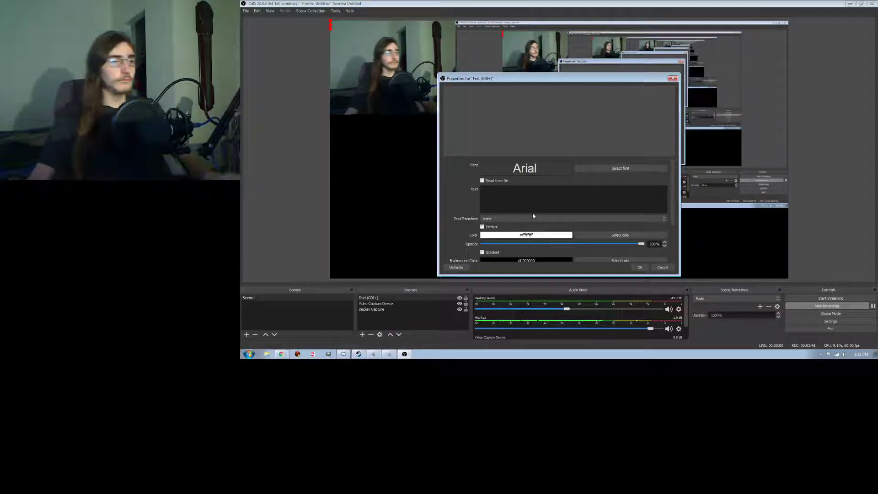
Enter "This is a test to show how this works" as the source's text and place it directly below the webcam
type("This is a ")
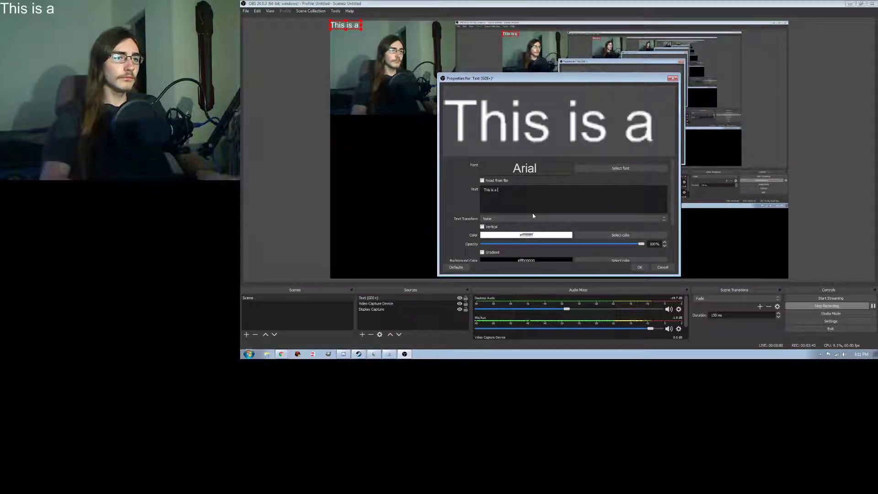
type("test to show how ")
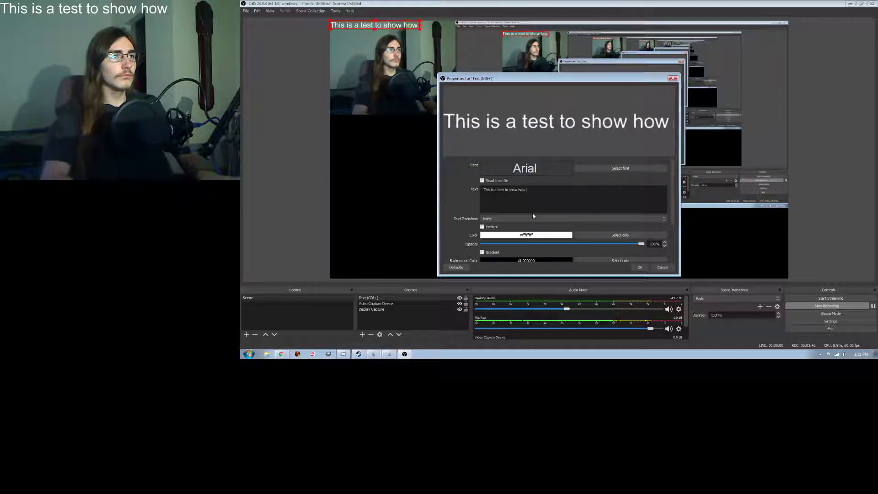
type("this works")
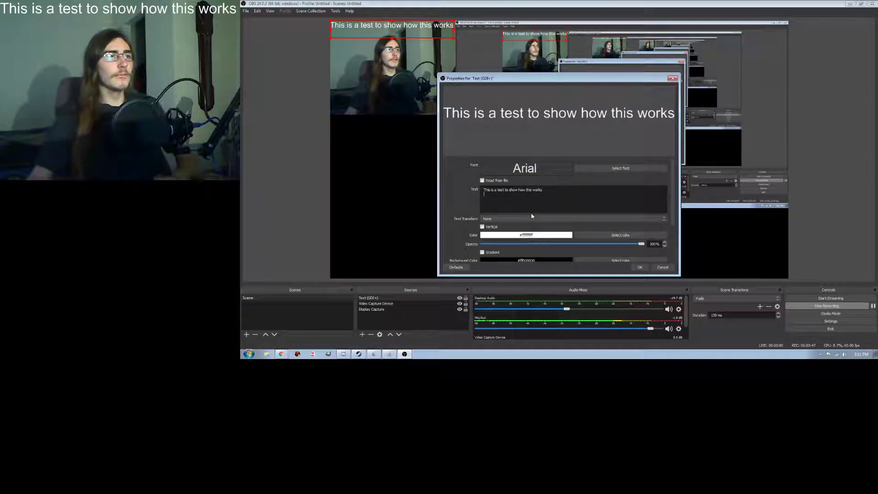
left_click_drag(417, 28, 416, 124)
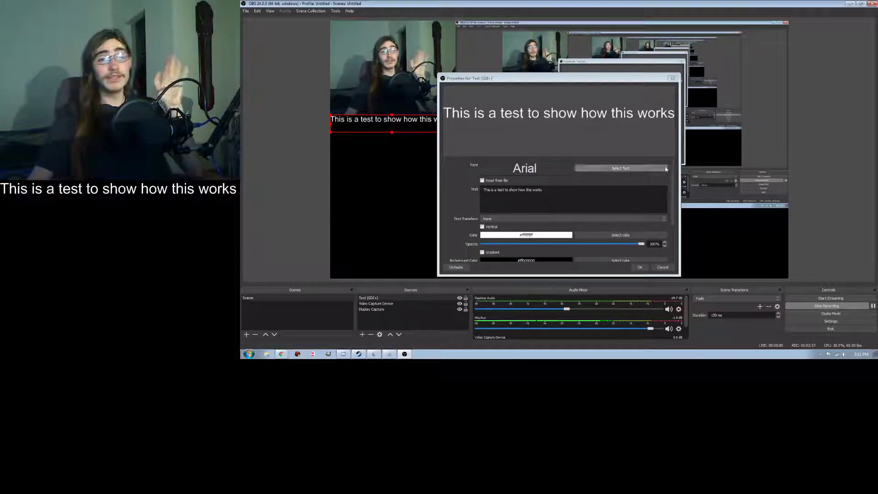
Set both the alignment and the vertical alignment of the text source to Center
left_click_drag(673, 175, 670, 216)
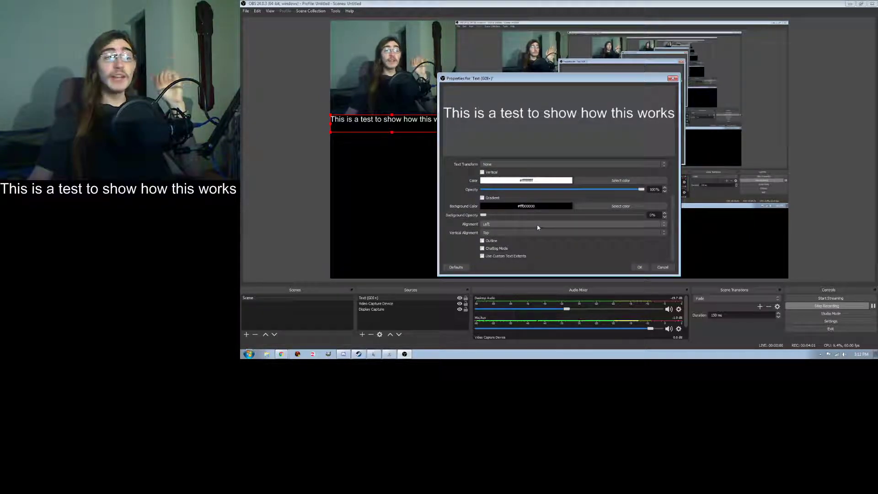
left_click(526, 234)
left_click(526, 236)
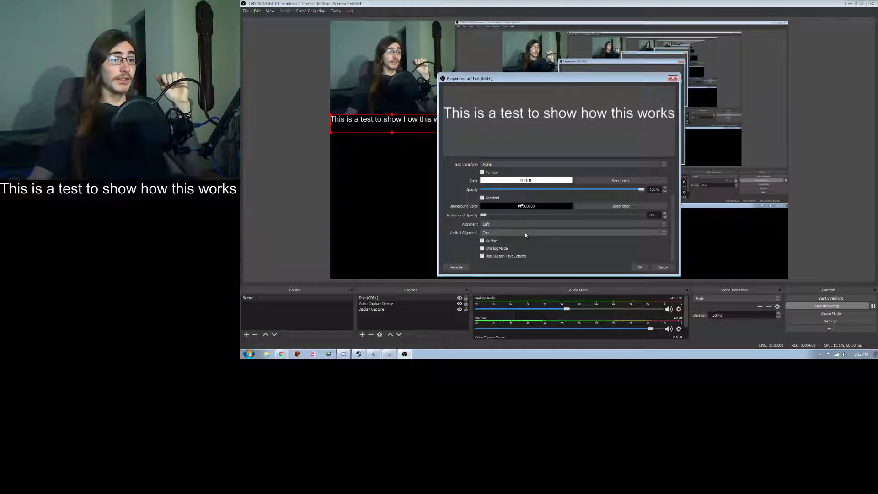
left_click(533, 225)
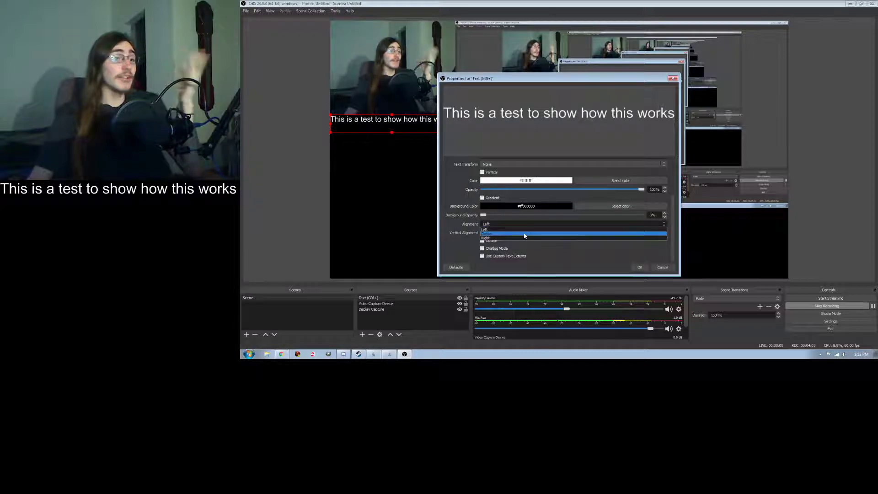
left_click(524, 234)
left_click(518, 231)
left_click(512, 243)
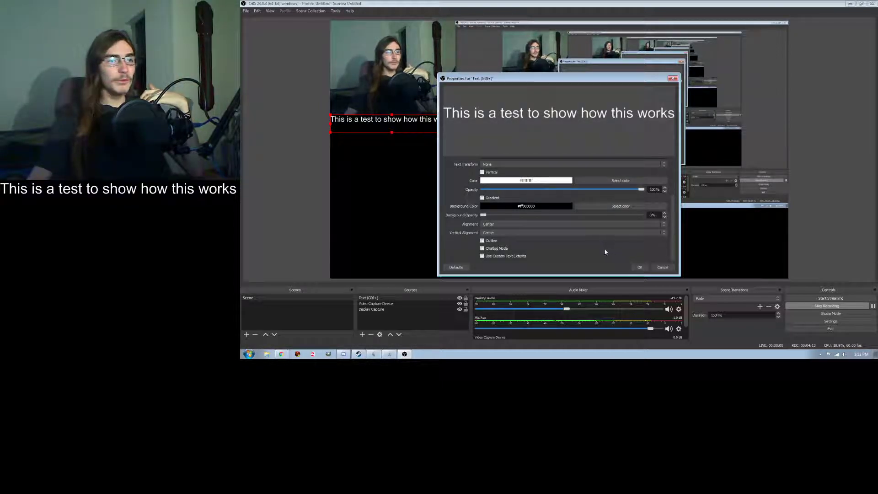
Clear all of the existing text from the text source
scroll(580, 239, "up", 2)
scroll(580, 239, "up", 1)
left_click(572, 194)
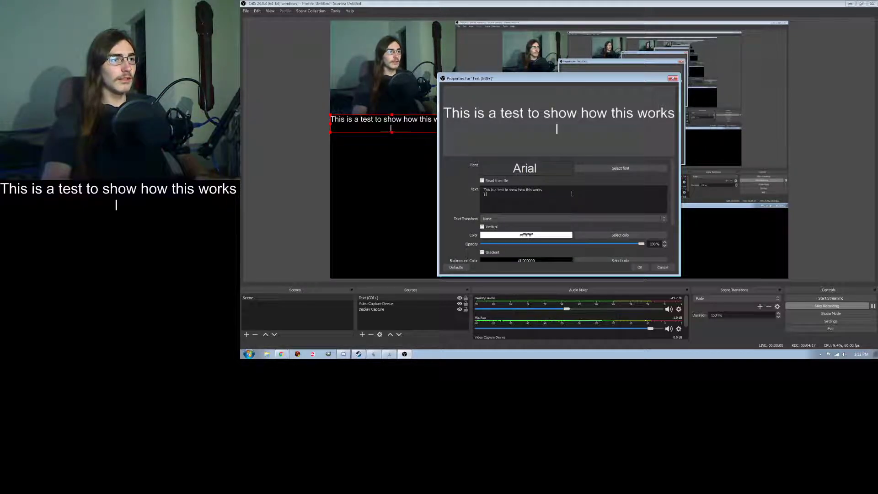
key("BackSpace")
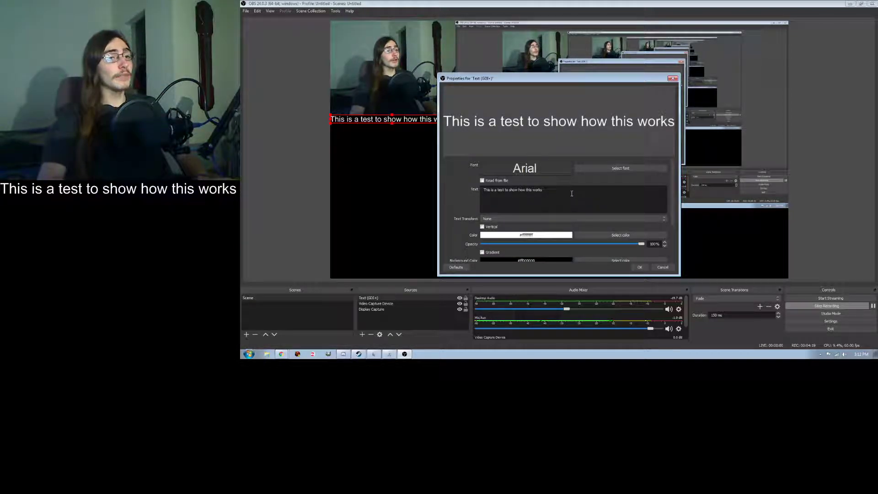
key("BackSpace")
key("BackSpace")
key("BackSpace")
key("BackSpace")
key("BackSpace")
key("BackSpace")
key("BackSpace")
key("BackSpace")
key("BackSpace")
key("BackSpace")
key("BackSpace")
key("BackSpace")
key("BackSpace")
key("BackSpace")
key("BackSpace")
key("BackSpace")
key("BackSpace")
key("BackSpace")
key("BackSpace")
key("BackSpace")
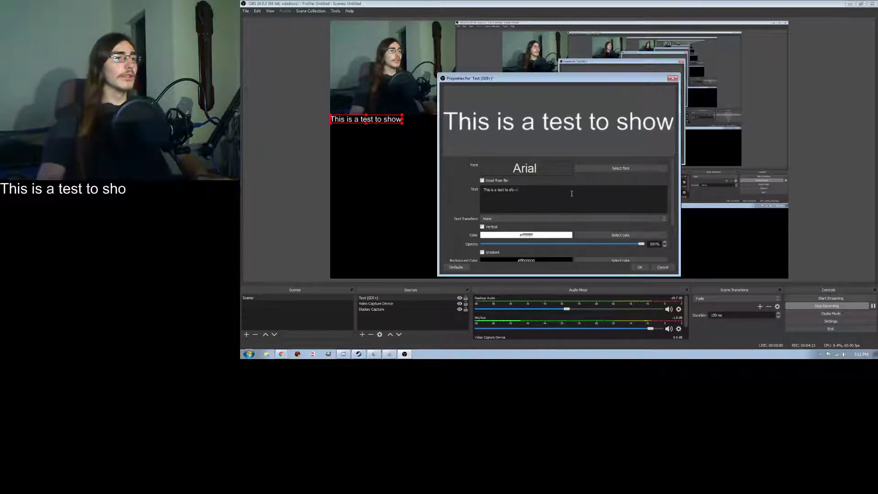
key("BackSpace")
key("BackSpace")
key("BackSpace")
key("BackSpace")
key("BackSpace")
key("BackSpace")
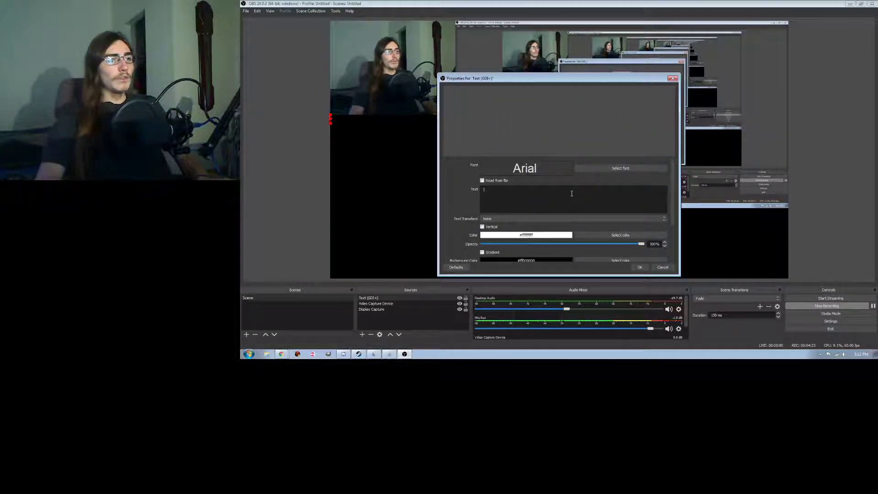
Move the properties window clear of the webcam preview and re-enter "This is a test to show how this works" as the source's text
left_click_drag(507, 80, 620, 69)
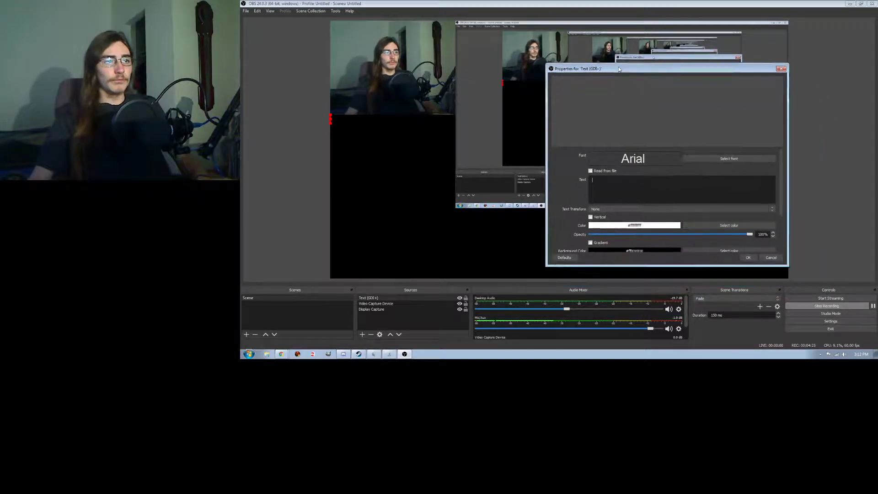
type("This is a ts")
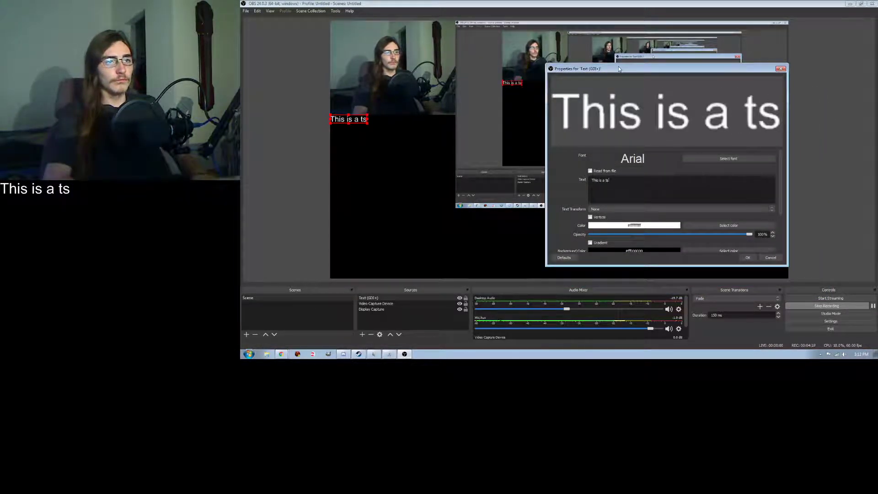
key("BackSpace")
type("est to s")
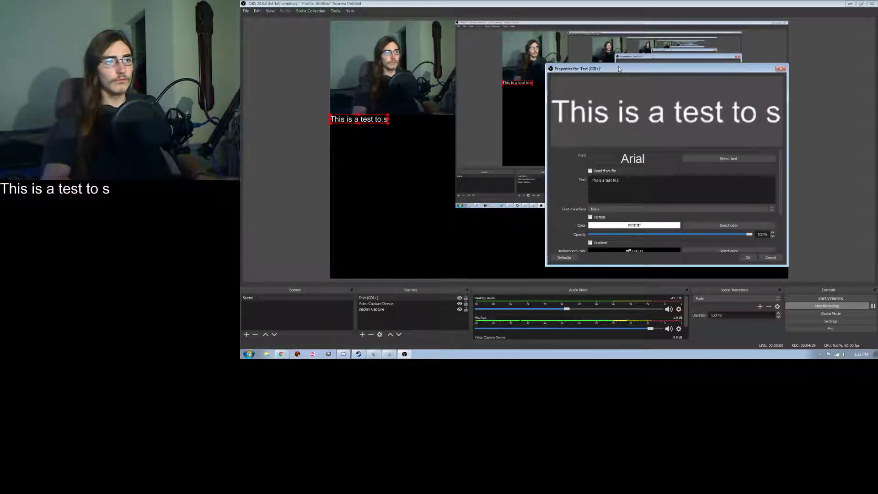
type("how how this works")
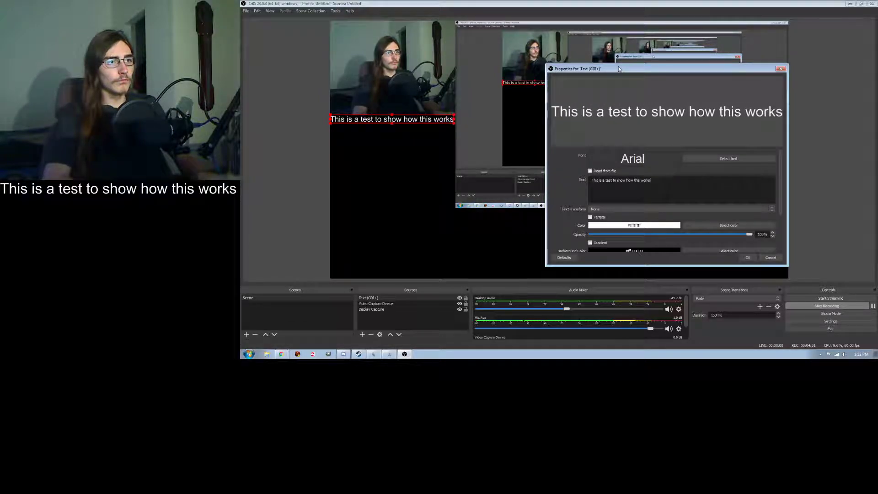
Add the lines "This is creating a new line to type" and "You can do this on repeat to make" to the text
key("Return")
type("This is creating a")
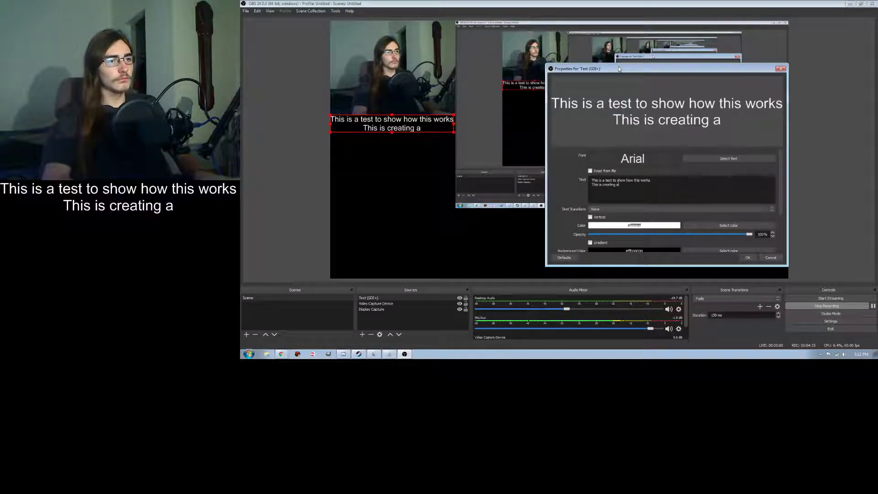
type(" new line to type")
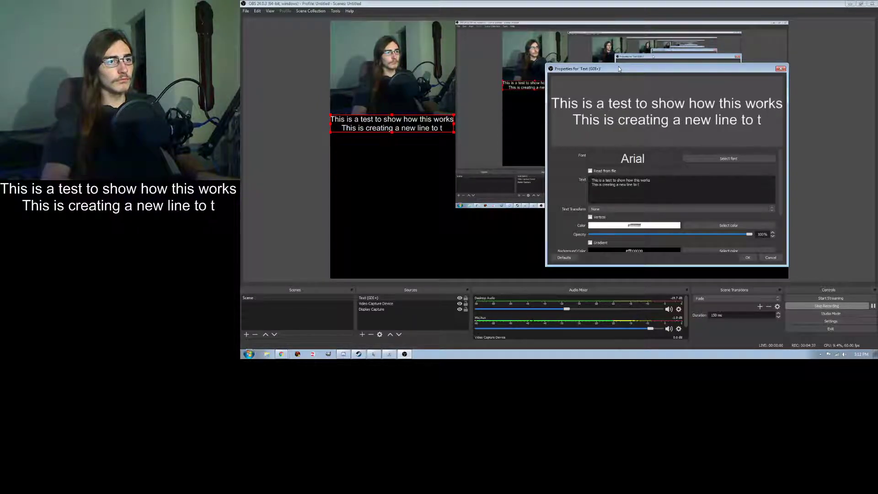
key("Return")
type("You can")
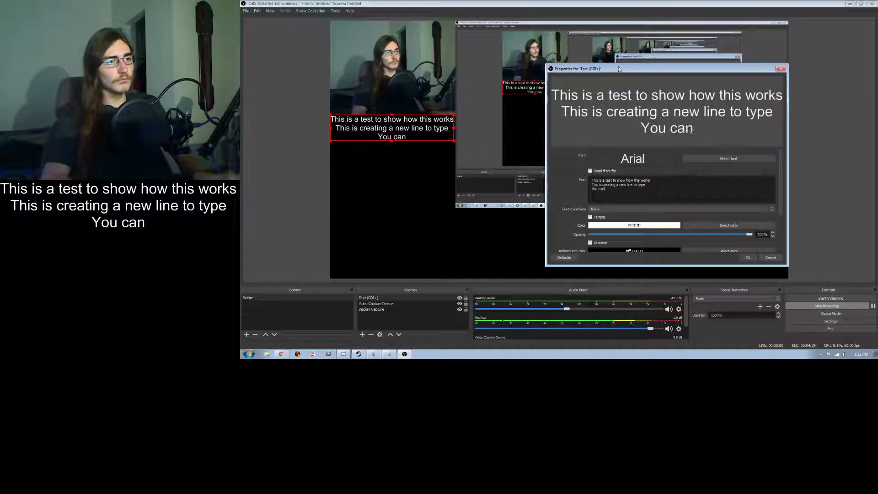
type(" do this on re")
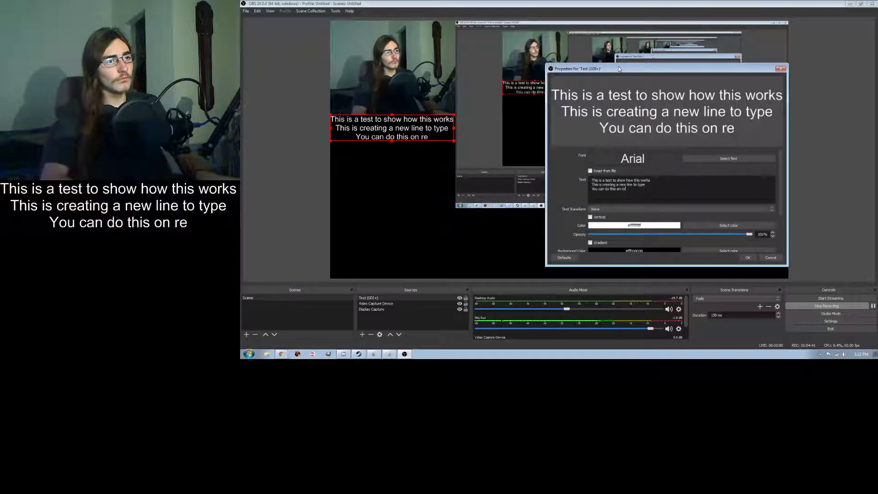
type("peat to make")
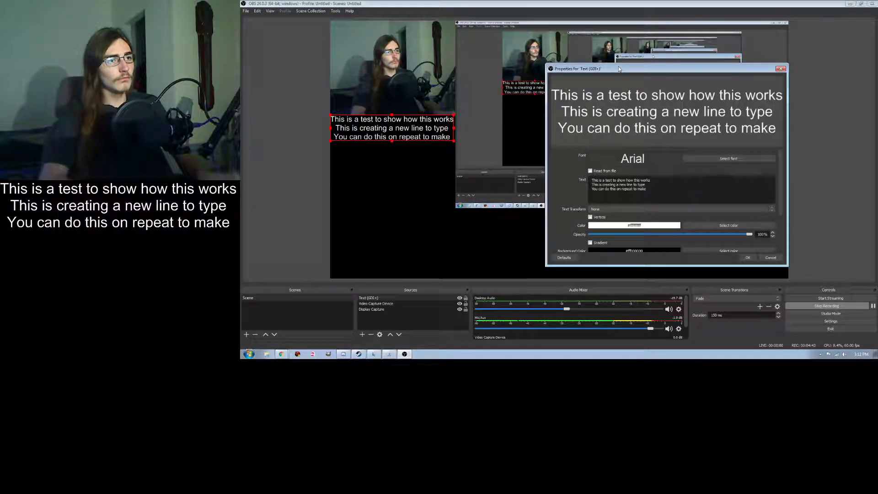
Try adding the lines "Sure that it does not blend over into" and "the video", and discard the text source's edits
key("Return")
type("Sure that it does not blend over into the")
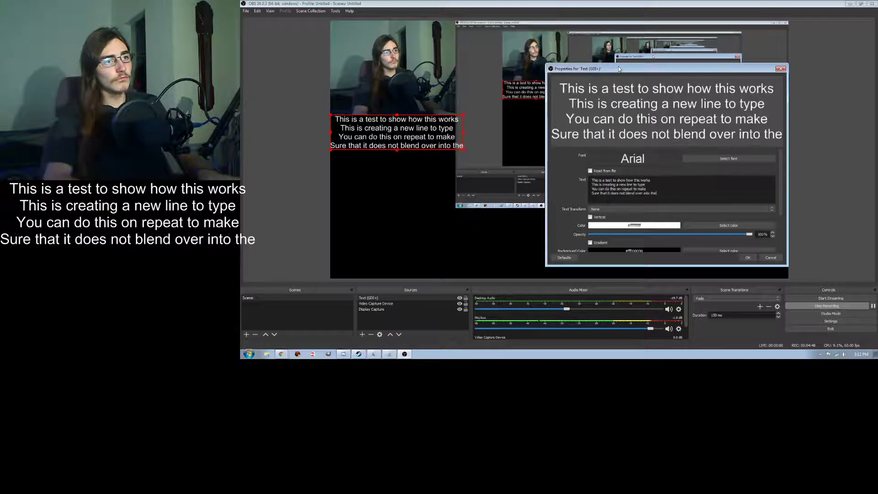
key("BackSpace")
key("BackSpace")
key("BackSpace")
key("BackSpace")
key("Return")
type("the video")
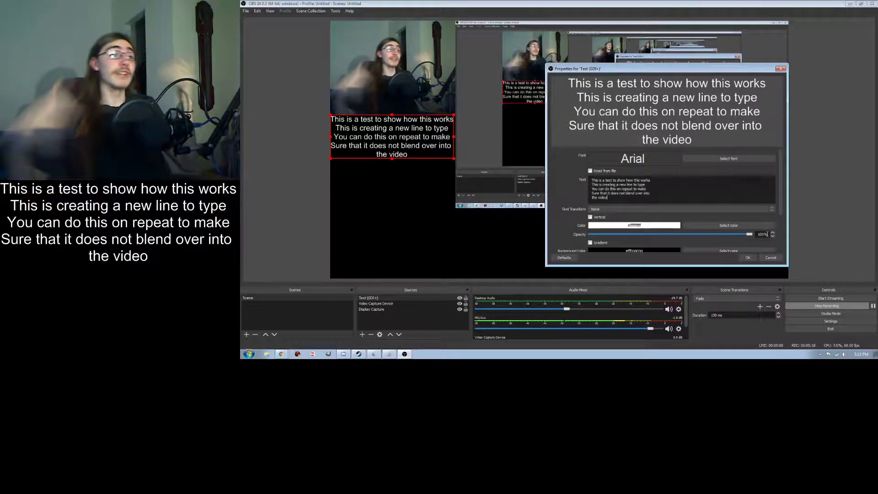
left_click(774, 259)
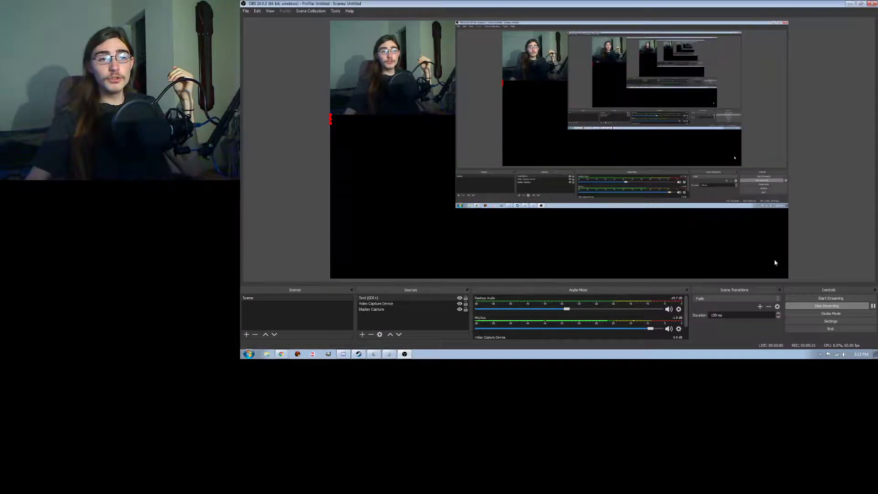
Remove the Text (GDI+) source from the scene
right_click(331, 121)
left_click(445, 337)
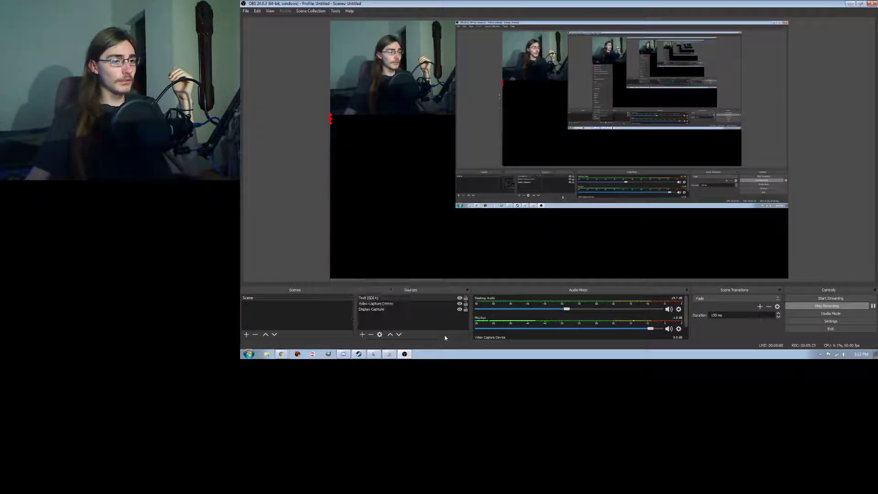
right_click(392, 298)
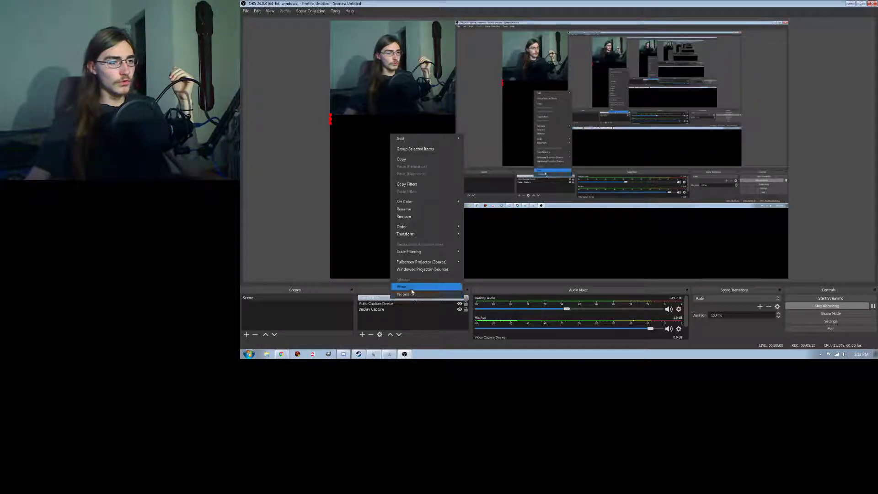
left_click(420, 216)
left_click(579, 186)
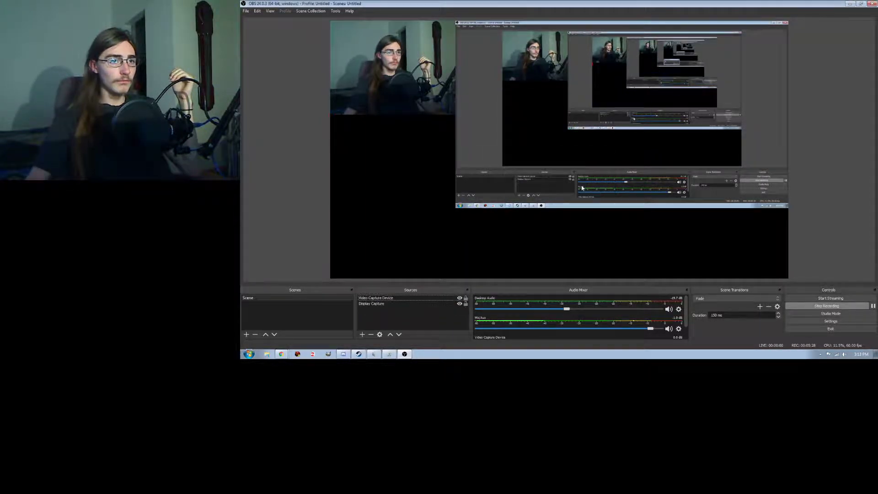
Open a blank Notepad window and move it to the middle of the desktop
left_click(249, 354)
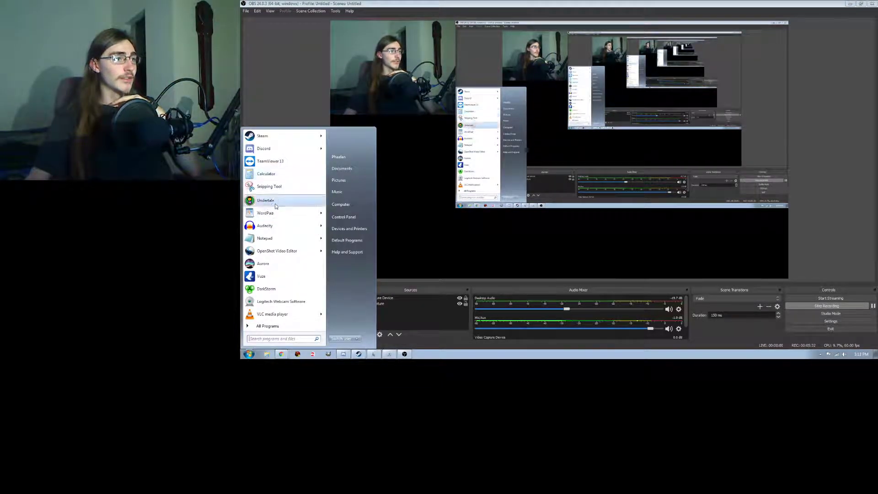
left_click(266, 239)
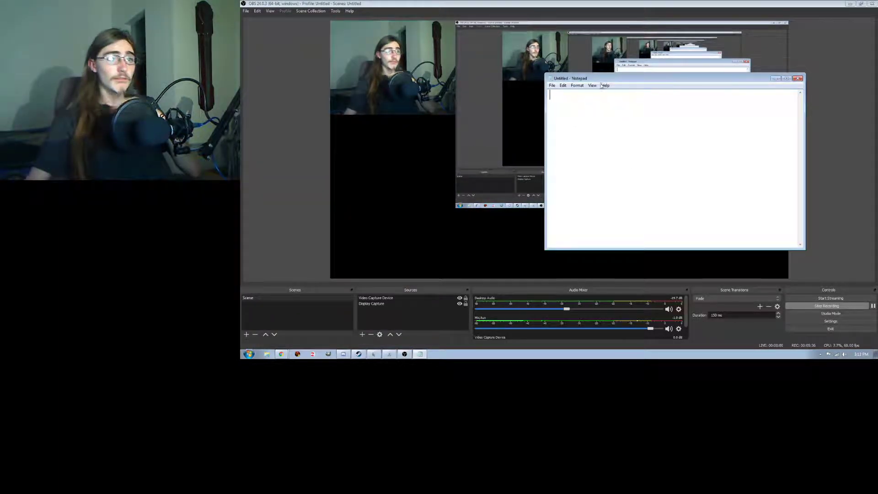
left_click_drag(602, 78, 482, 125)
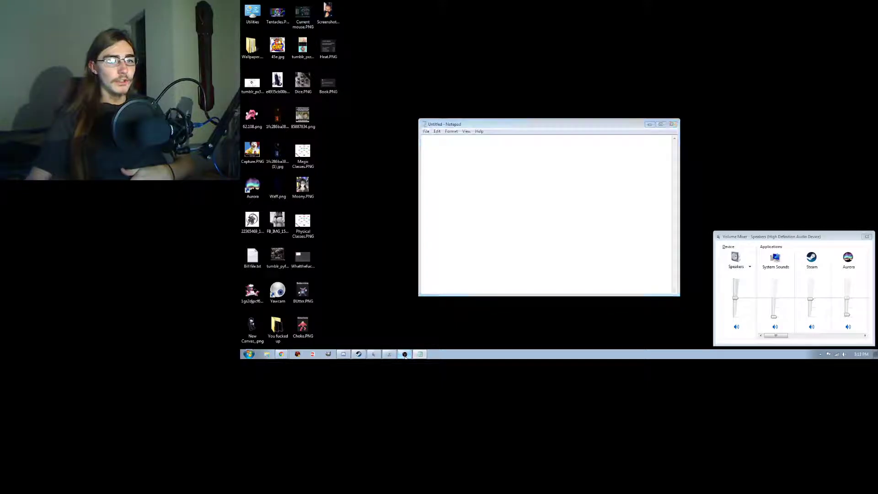
Switch between OBS and the blank Notepad window, and position Notepad over the OBS preview
left_click(405, 354)
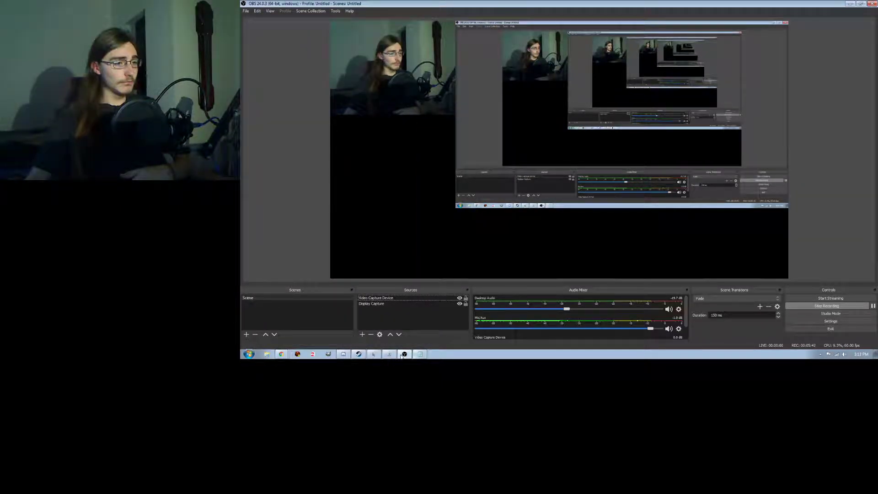
left_click(419, 355)
mouse_move(545, 129)
left_mouse_down()
mouse_move(573, 52)
mouse_move(532, 127)
mouse_move(474, 124)
mouse_move(538, 126)
left_mouse_up()
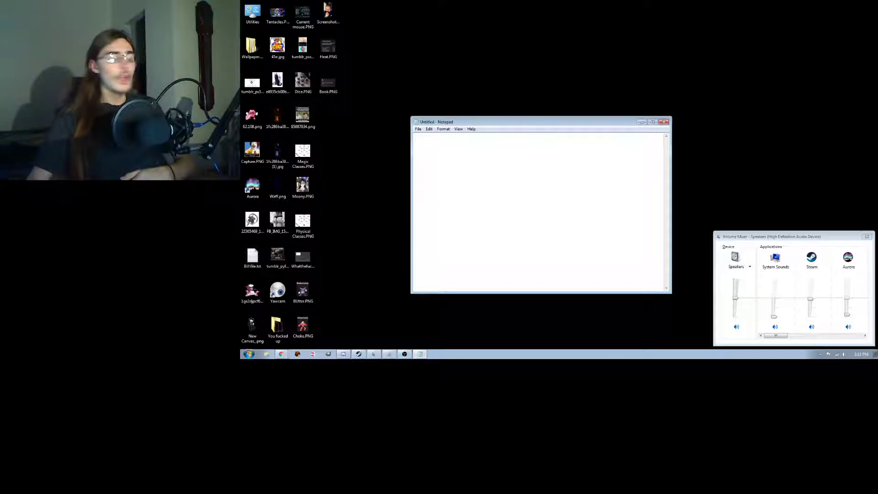
left_click(405, 355)
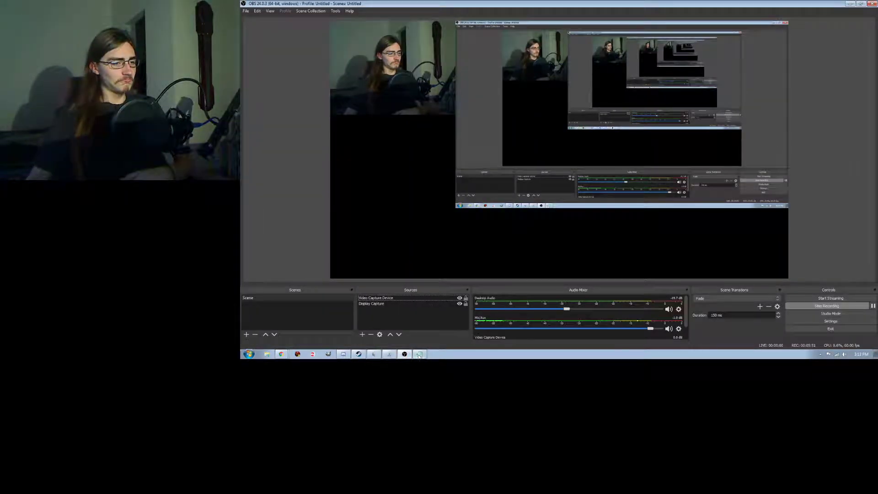
left_click(420, 355)
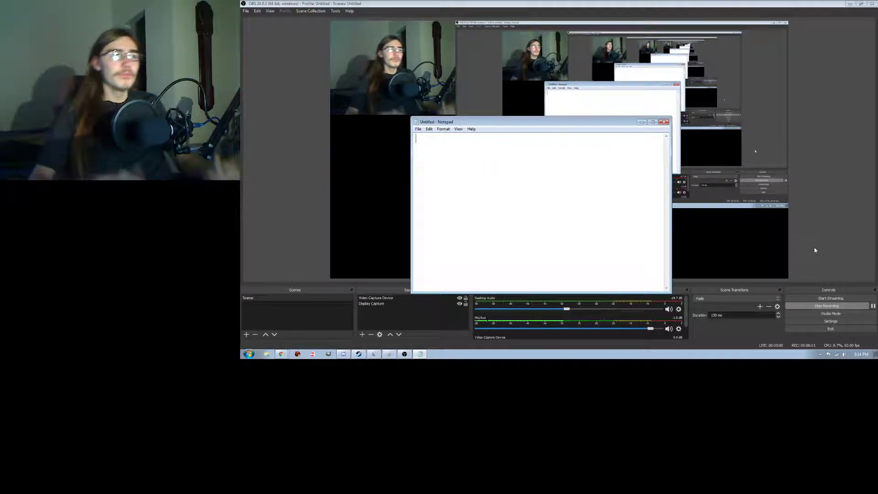
left_click_drag(526, 123, 419, 75)
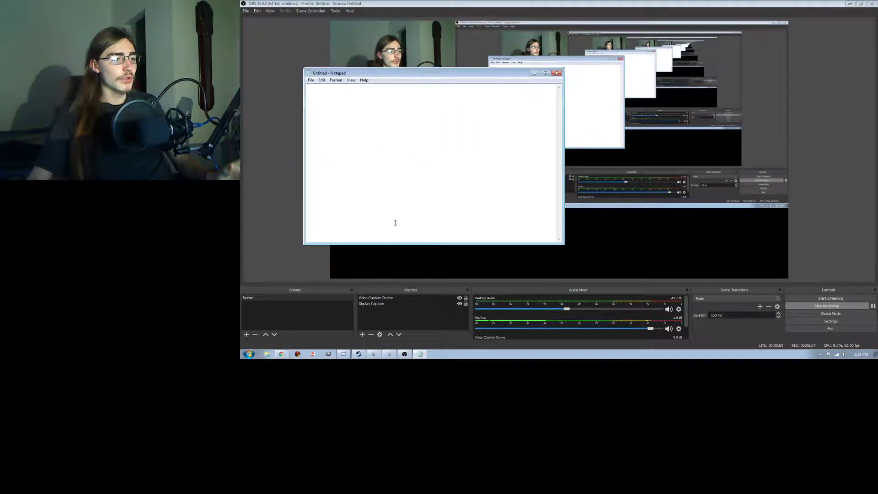
Add a Window Capture source with its default name, capturing the window "[notepad.exe]: Untitled - Notepad"
left_click(362, 335)
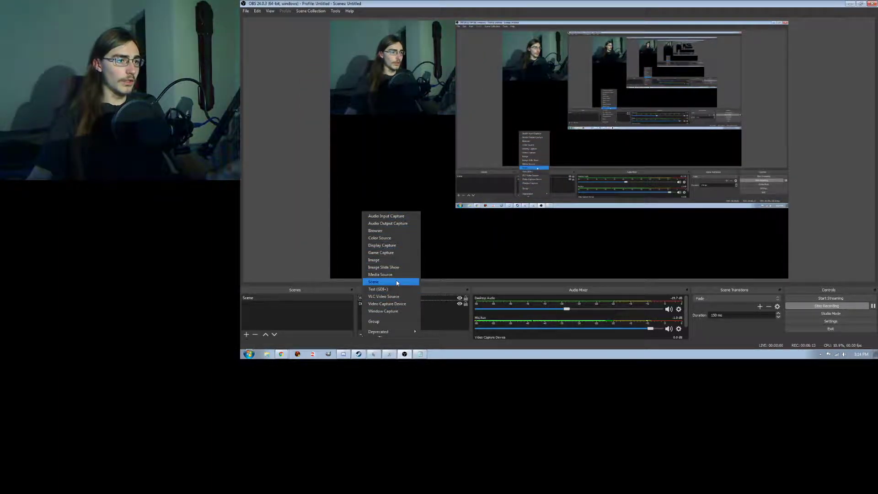
left_click(389, 312)
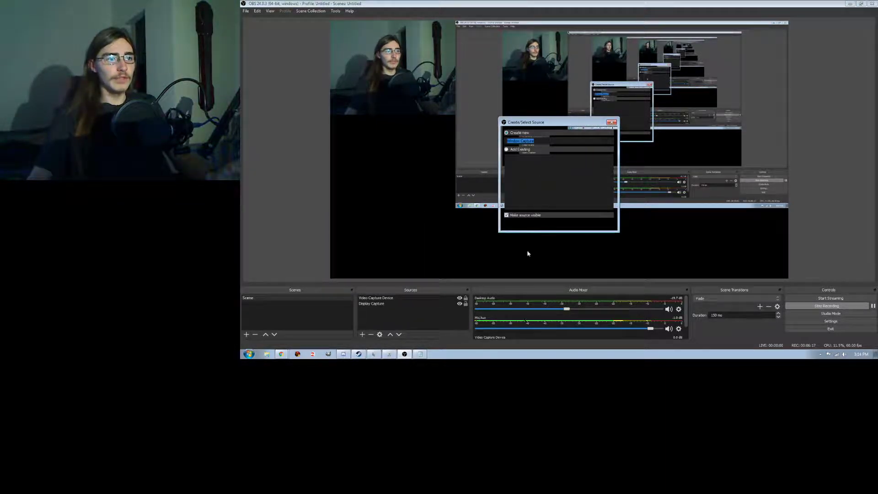
left_click_drag(552, 125, 381, 113)
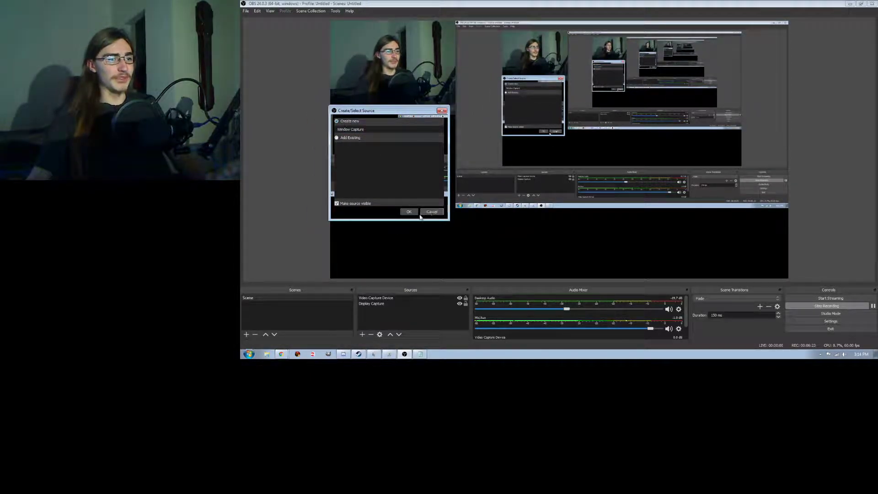
left_click(413, 214)
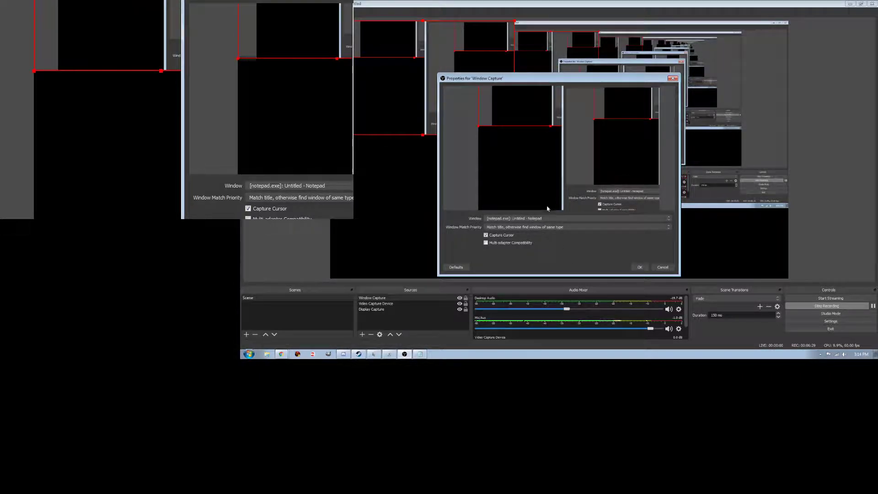
left_click(644, 267)
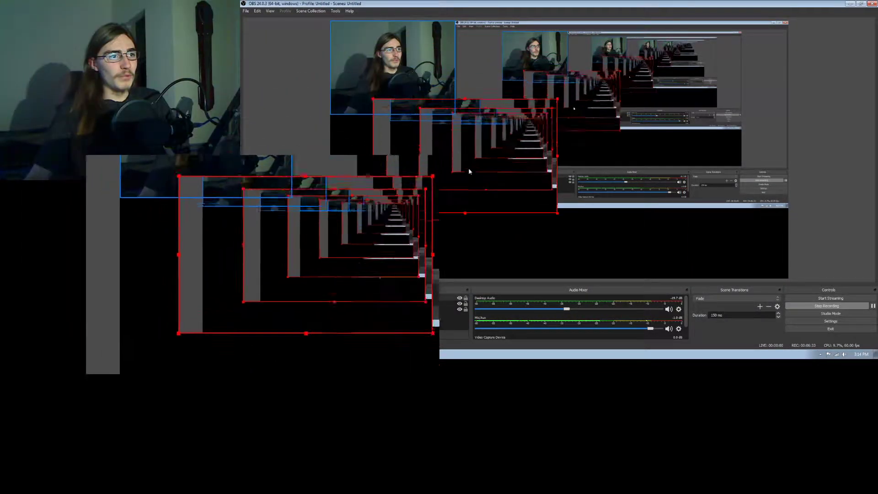
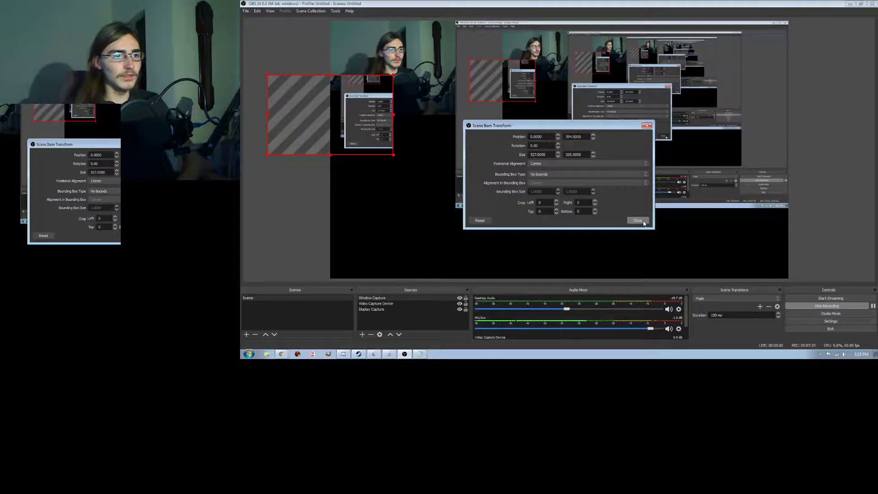
Close the item transform settings, then place the window capture directly below the webcam and enlarge it down to near the canvas's lower edge
left_click(641, 221)
left_click_drag(337, 120, 398, 162)
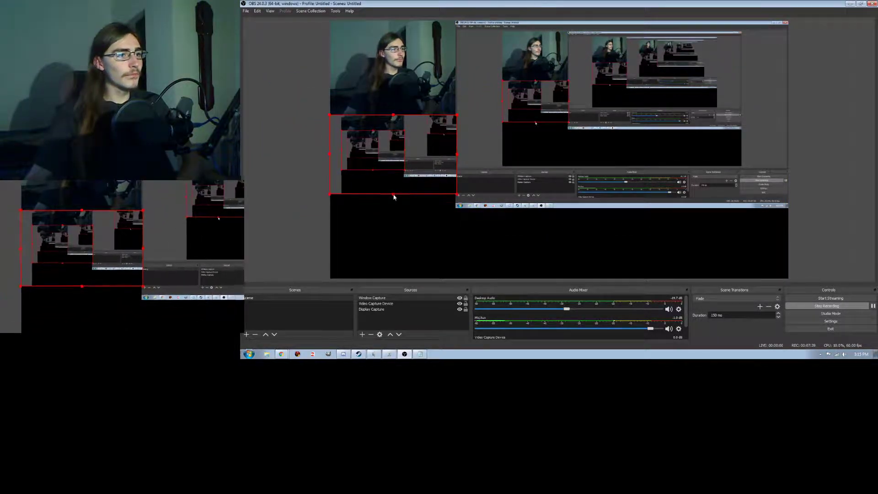
left_click_drag(394, 197, 395, 269)
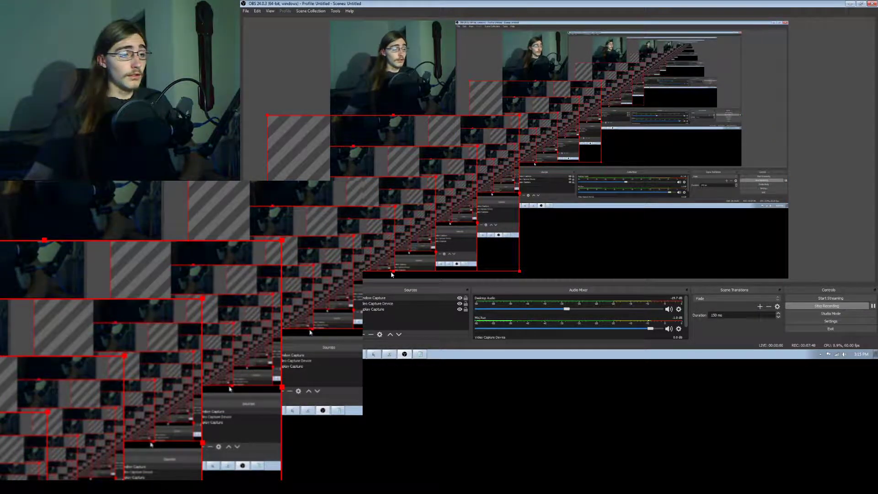
Shrink the window capture to the webcam's width and fit it directly beneath the webcam
left_click_drag(393, 275, 407, 197)
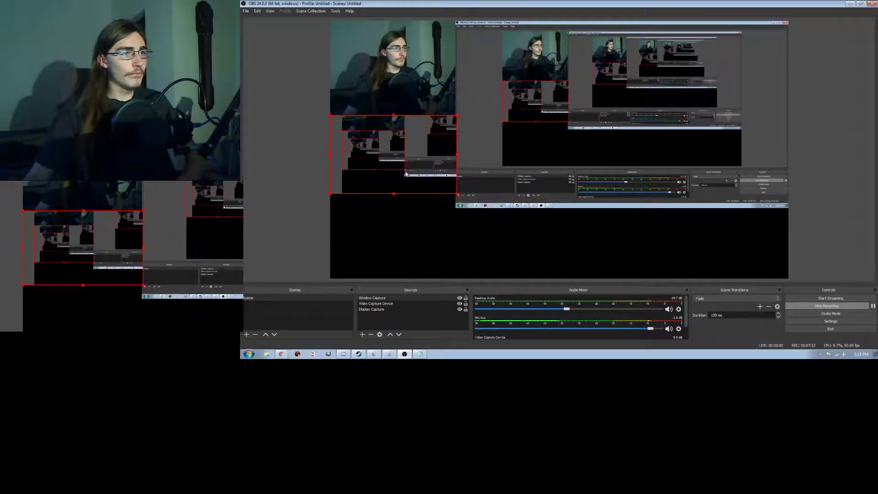
right_click(406, 174)
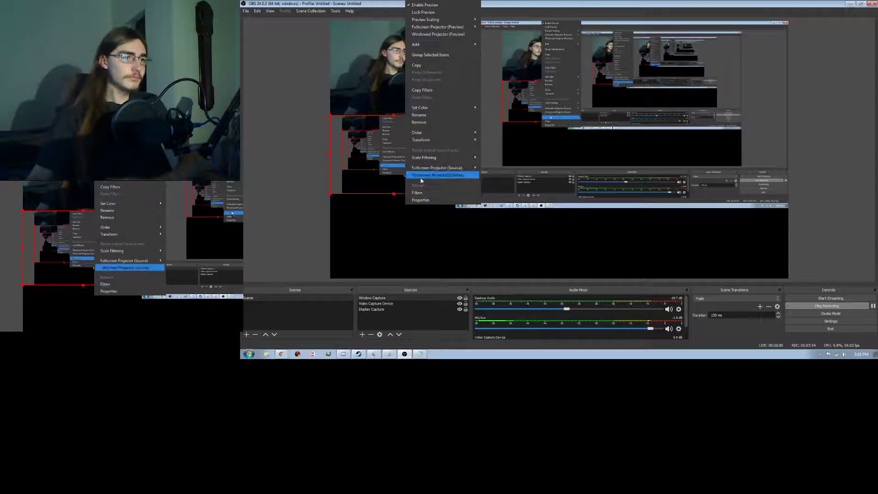
Place Notepad over the preview, write "This is a general test to see how well this will work" in it, and make its window taller
left_click(419, 357)
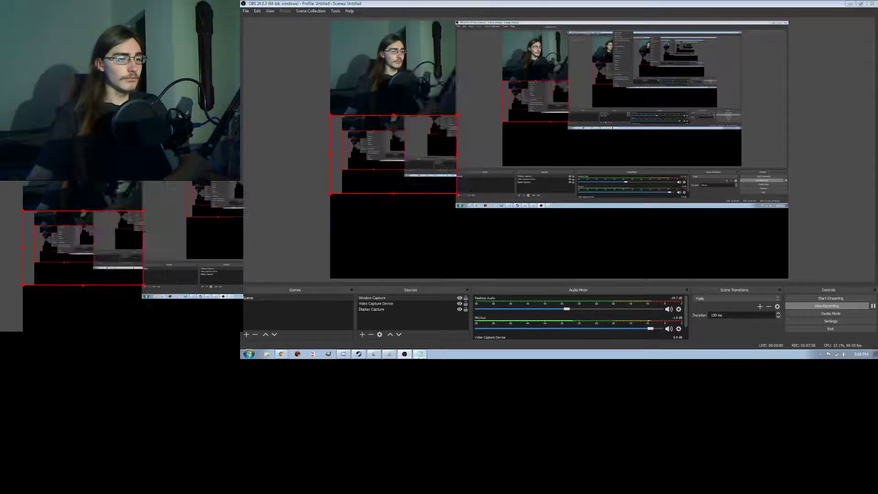
left_click_drag(417, 78, 652, 117)
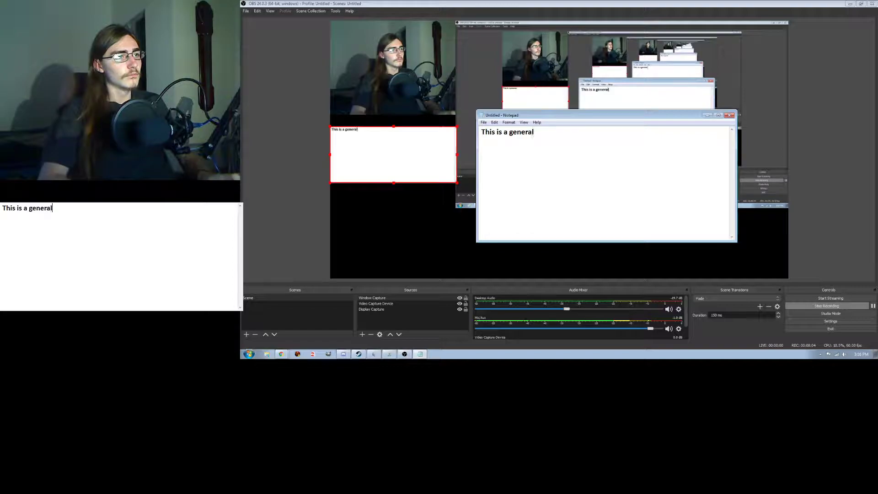
type("t to see how")
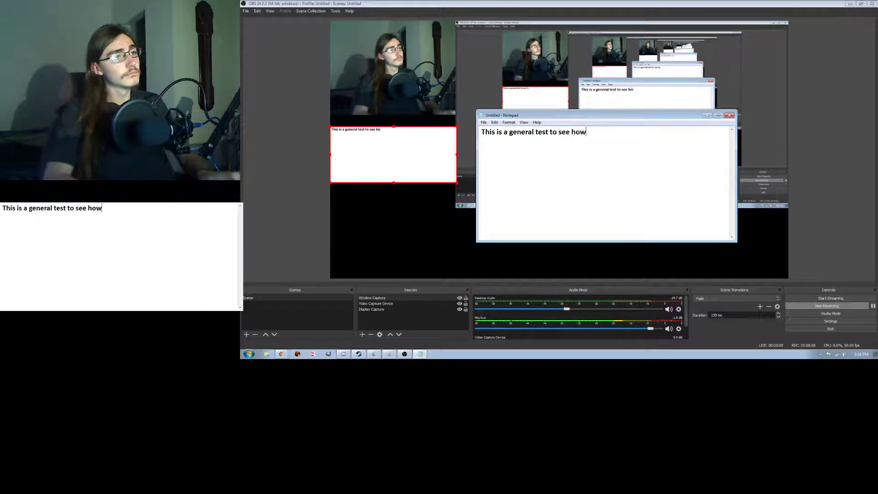
type(" well th")
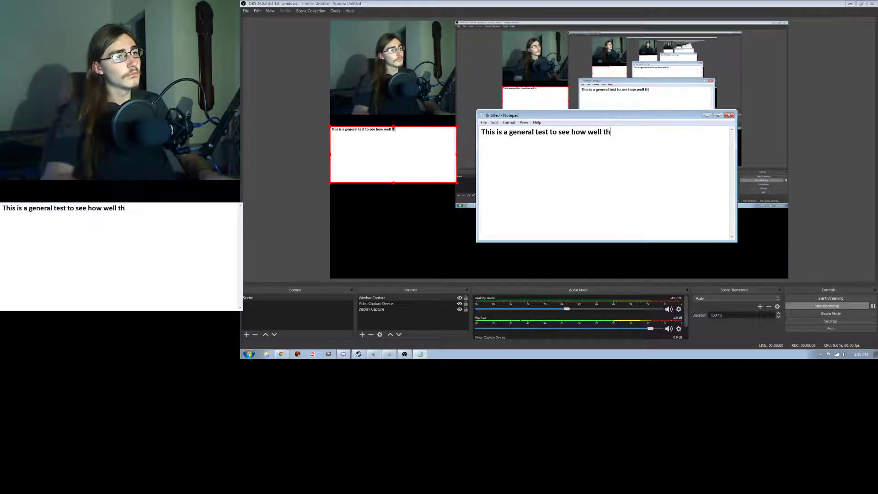
type("is will work")
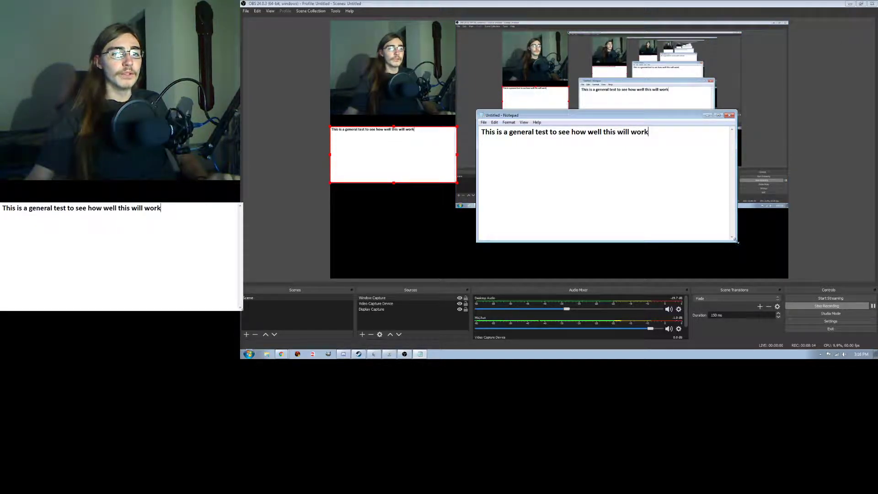
left_click_drag(736, 240, 728, 283)
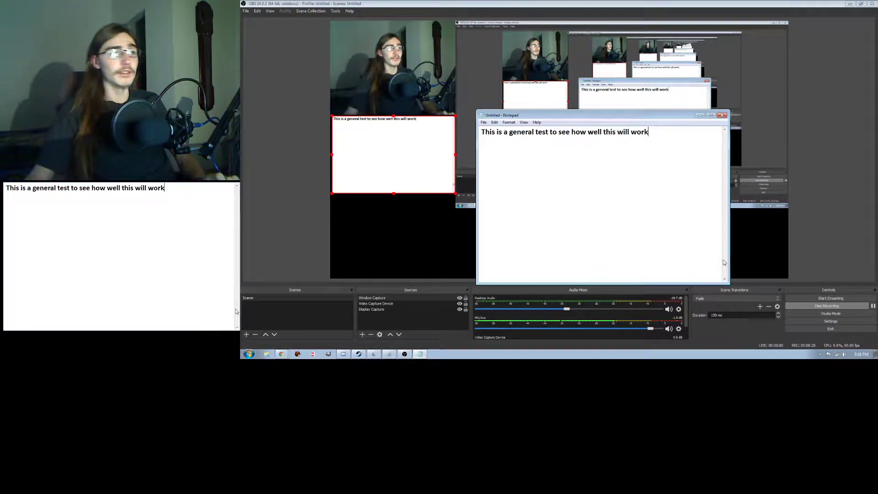
left_click(732, 232)
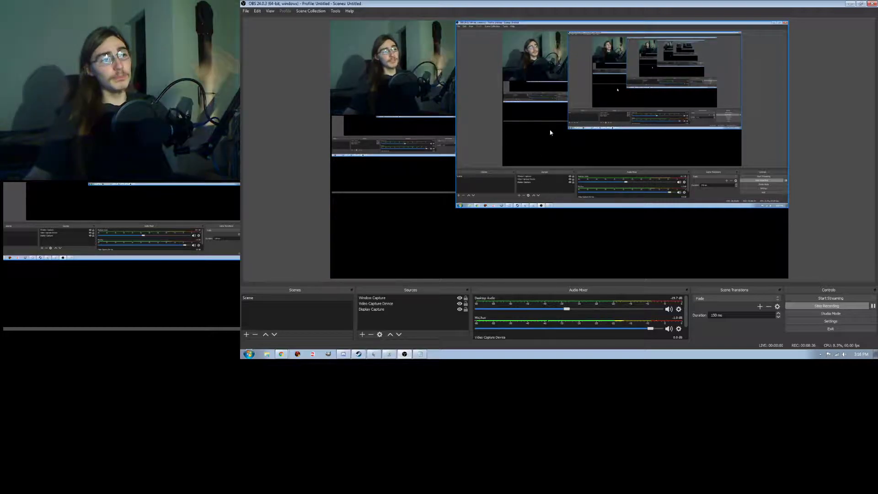
left_click(404, 298)
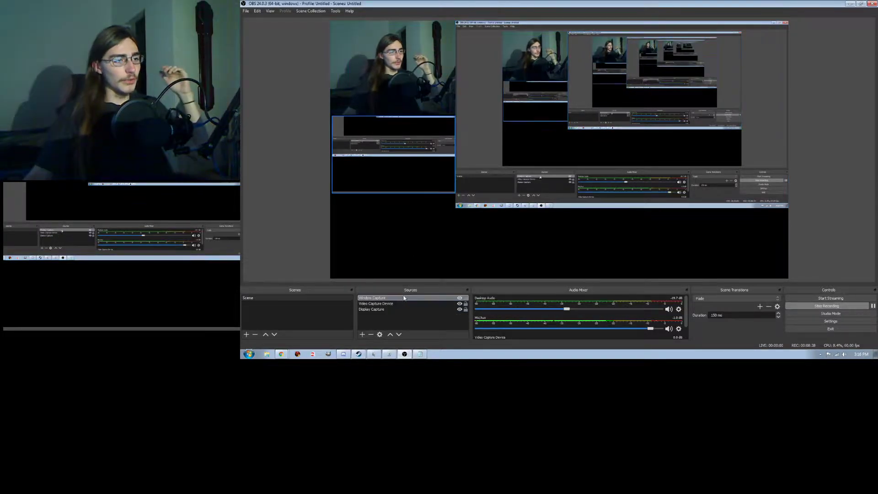
left_click(391, 309)
right_click(391, 310)
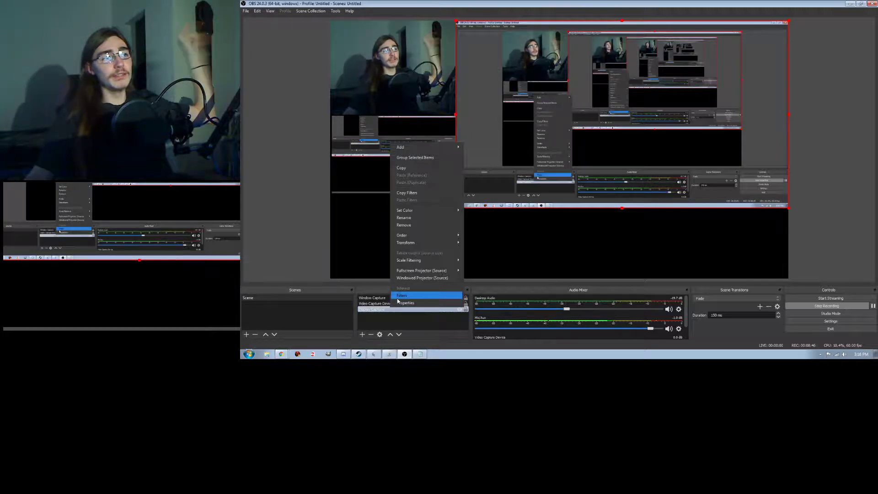
left_click(406, 328)
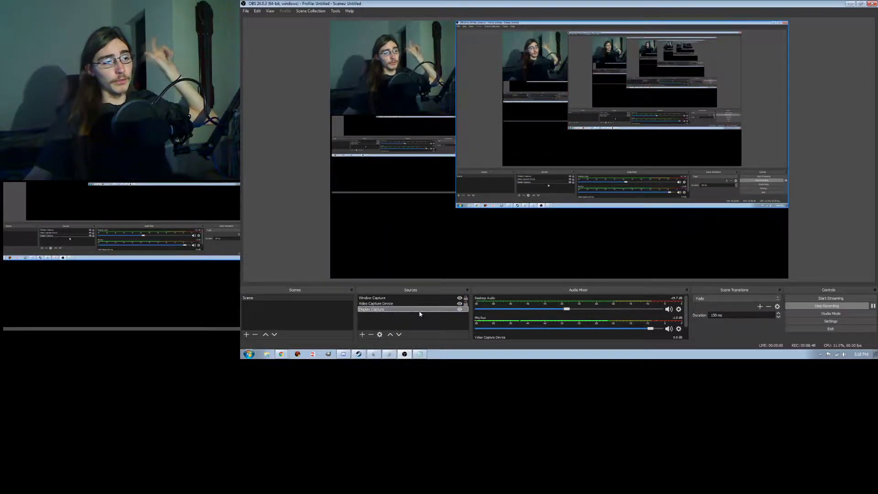
left_click(421, 298)
left_click(420, 322)
Widen the Notepad window slightly and extend it almost to the taskbar, then realign the window capture directly below the webcam
left_click(420, 355)
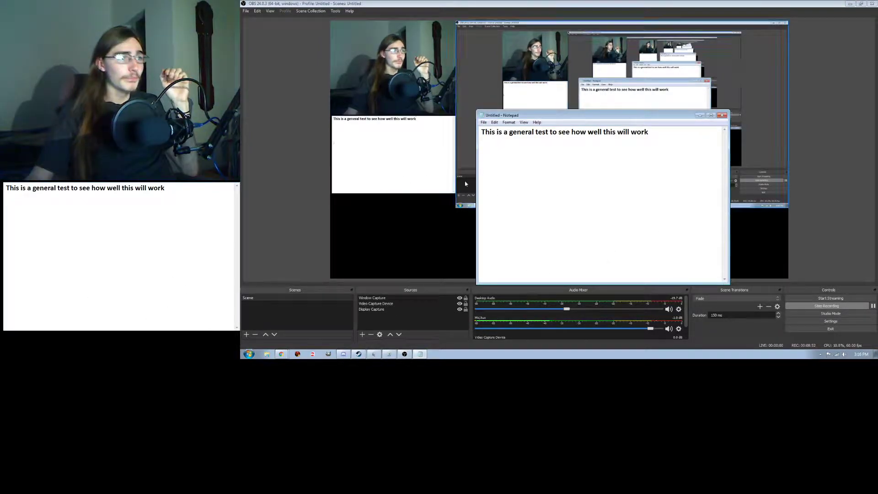
left_click_drag(477, 187, 472, 186)
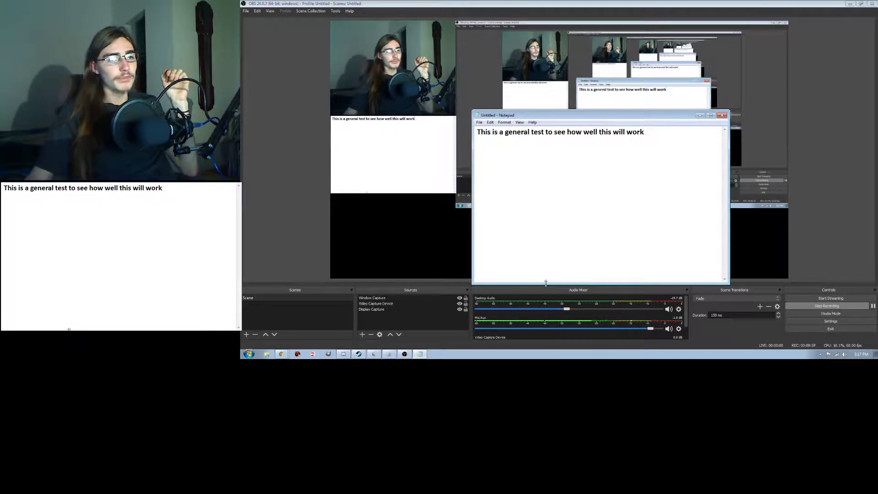
left_click_drag(546, 282, 541, 343)
mouse_move(373, 155)
left_mouse_down()
mouse_move(367, 191)
mouse_move(378, 179)
mouse_move(373, 166)
left_mouse_up()
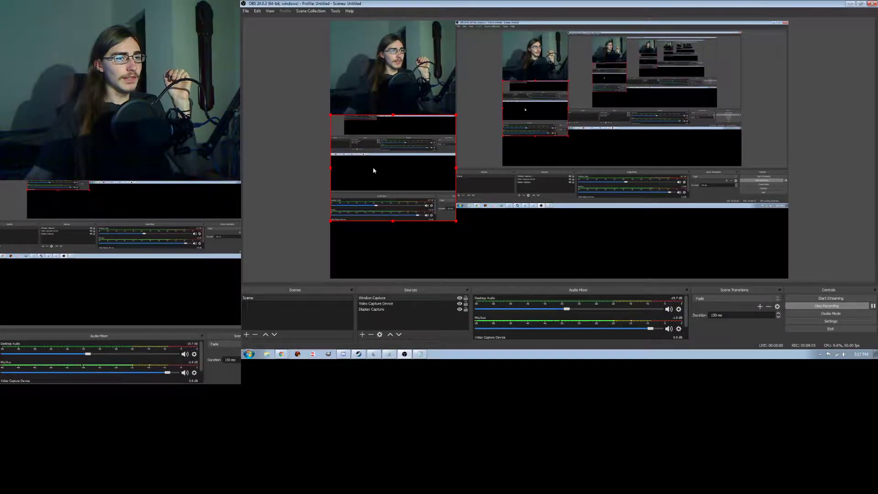
Raise Notepad to the desktop's upper edge, make its window taller, and shift the window capture down so it clears the webcam
left_click(420, 354)
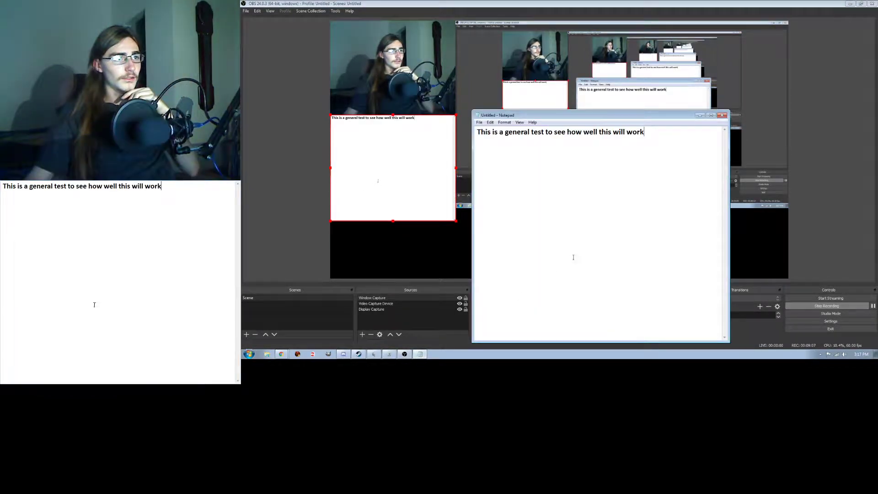
left_click_drag(587, 115, 596, 6)
left_click_drag(577, 234, 571, 314)
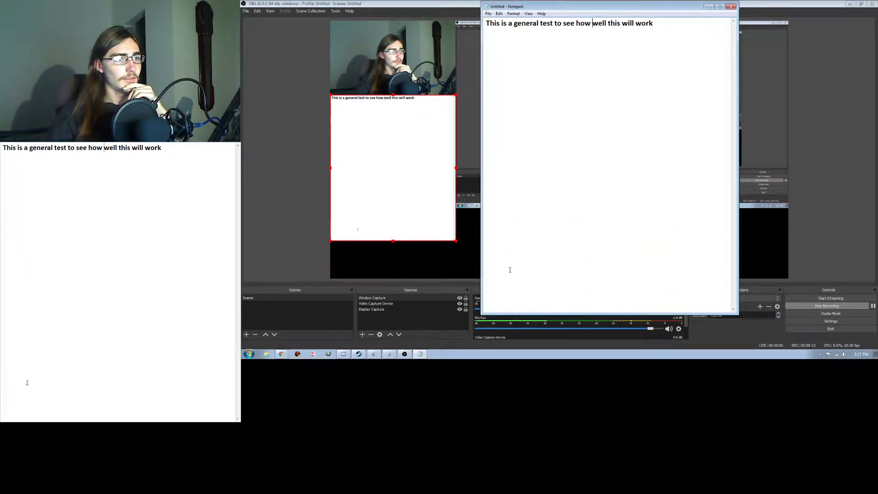
left_click(402, 124)
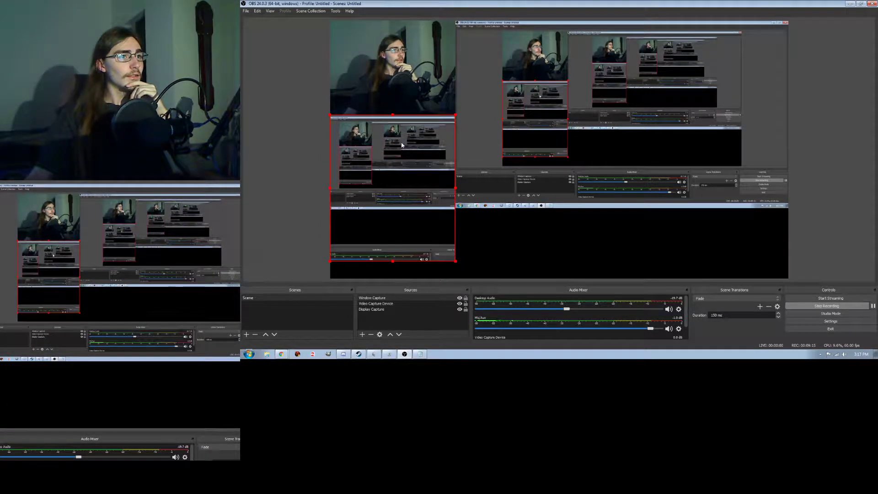
Stretch Notepad down to the taskbar and reposition its capture to fill the canvas column below the webcam
left_click(421, 354)
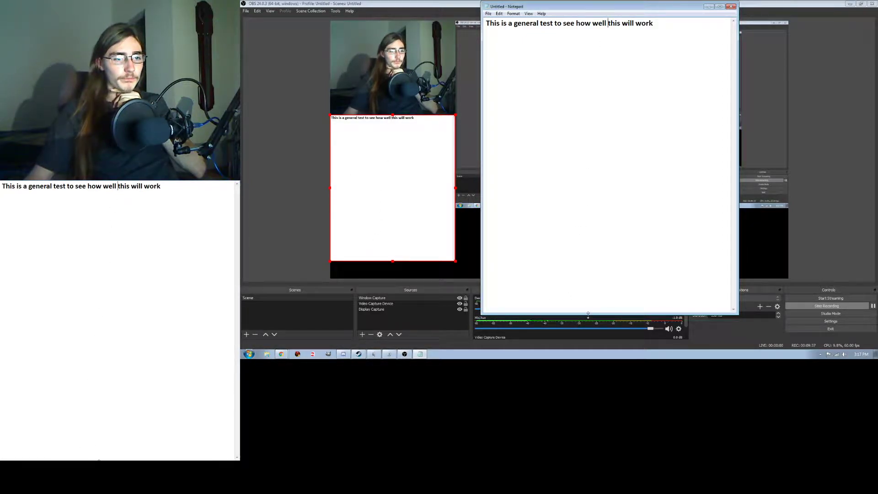
left_click_drag(589, 313, 577, 347)
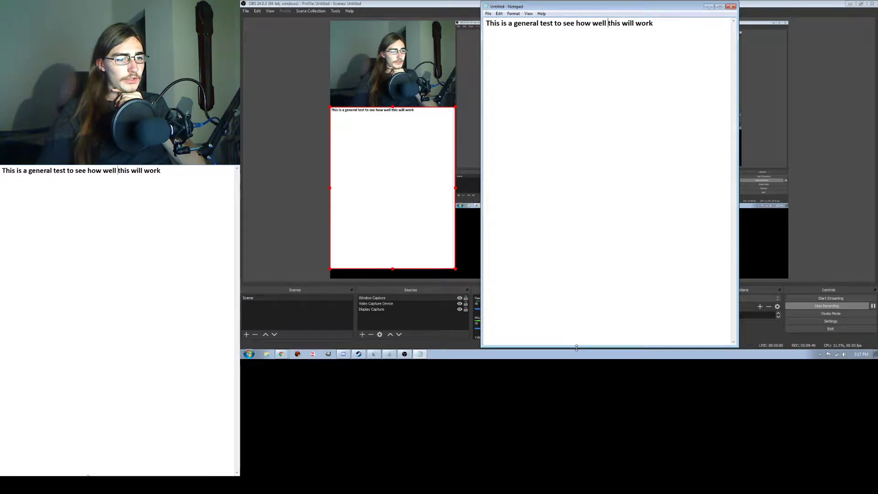
left_click(399, 162)
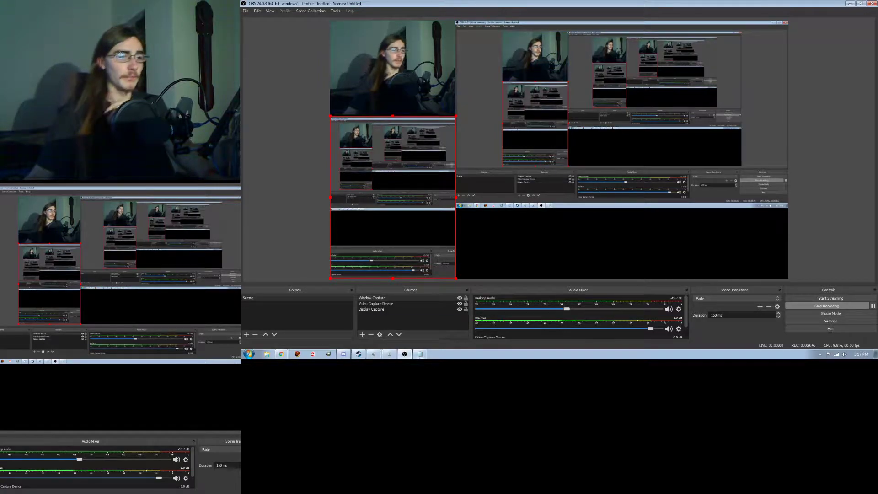
Set the Notepad font size to 28
left_click(420, 354)
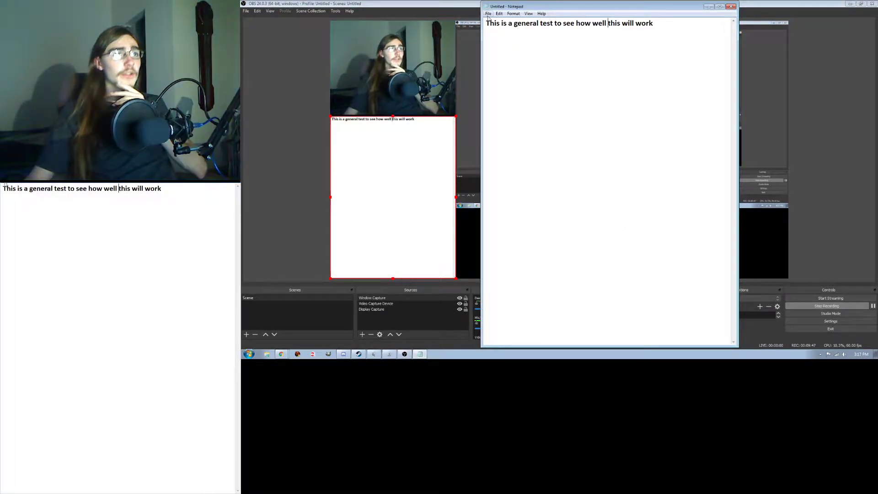
left_click(488, 14)
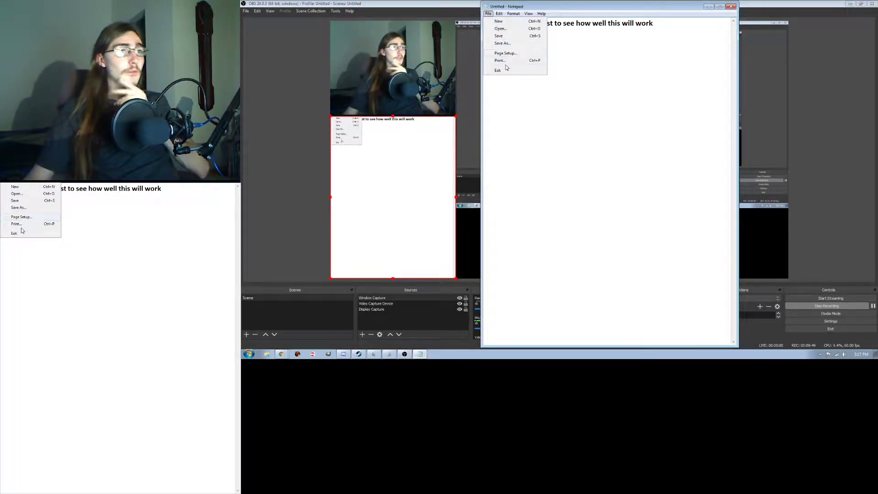
mouse_move(508, 14)
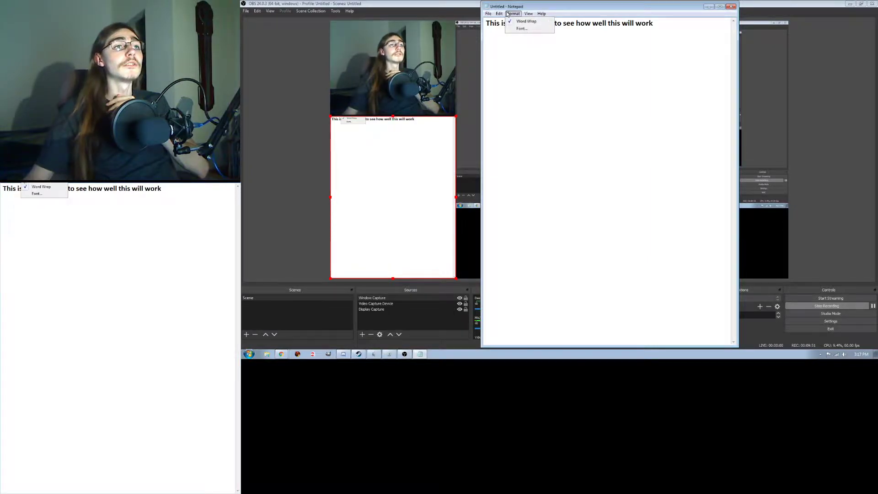
left_click(521, 29)
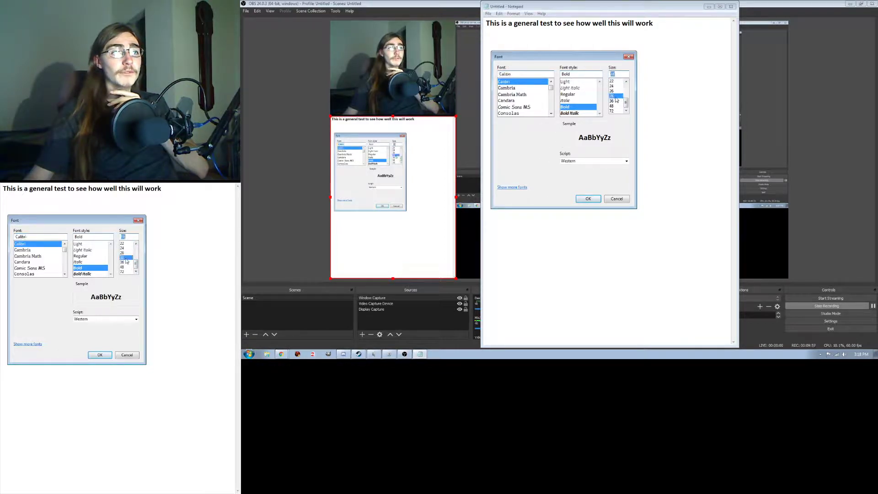
left_click(615, 97)
left_click(588, 199)
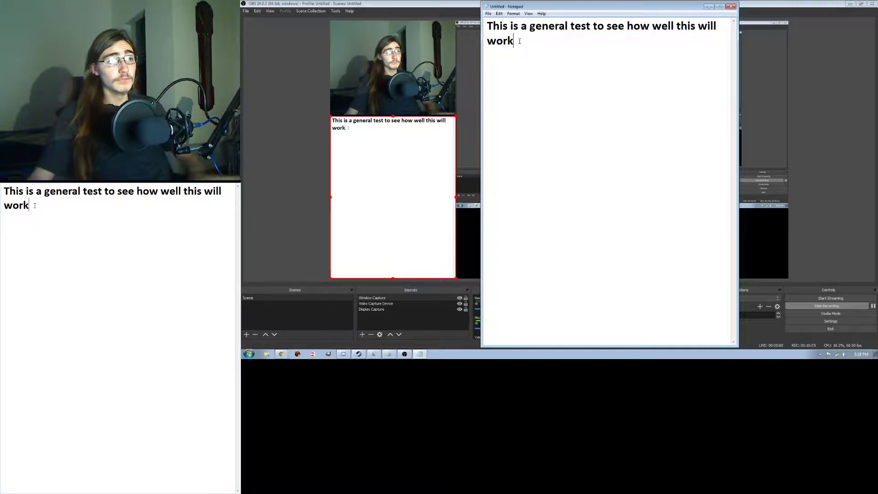
Replace the Notepad text with "You can adjust what it says or have a preloaded list to work from"
left_click_drag(514, 42, 472, 18)
key("BackSpace")
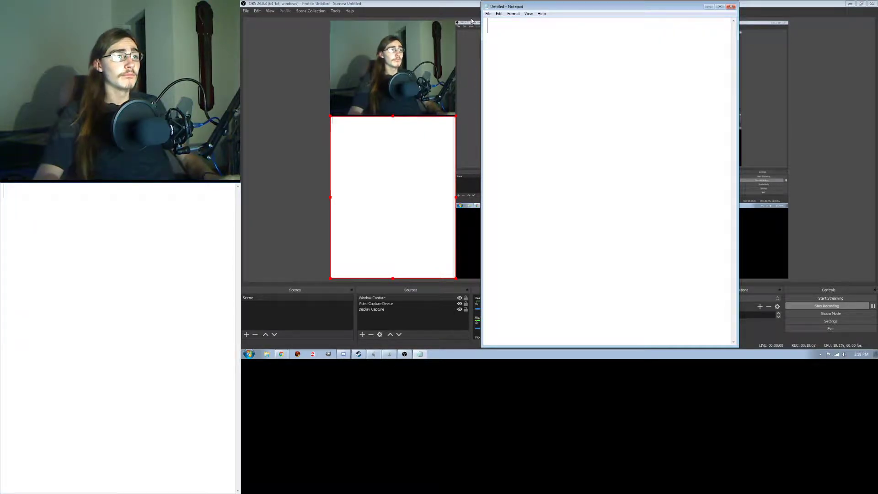
type("You dcan adjust what it says or have a r")
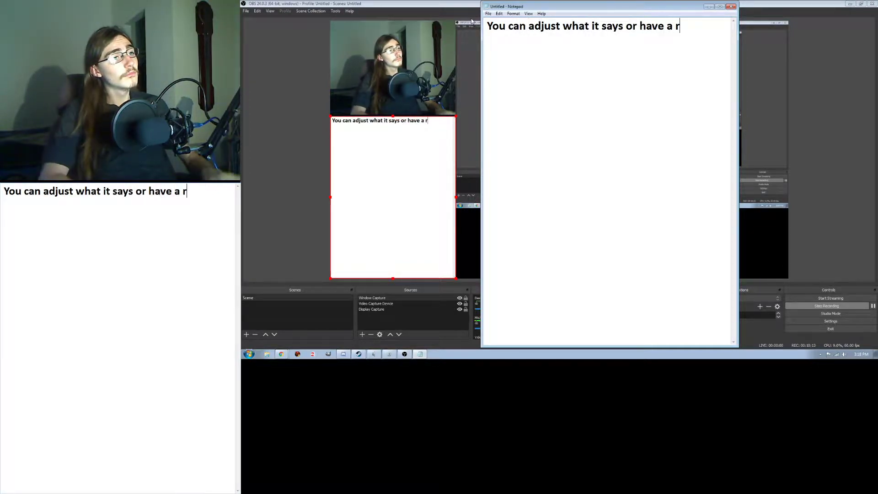
key("BackSpace")
type("preloa")
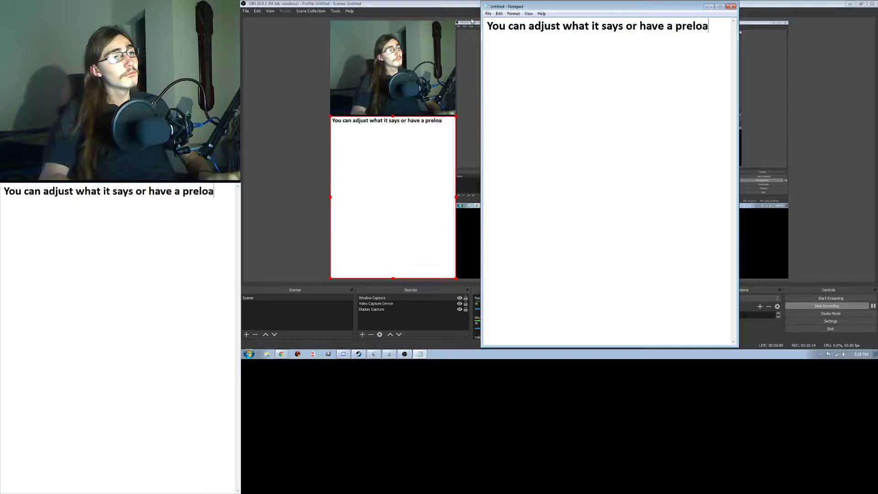
type("ded list to work from")
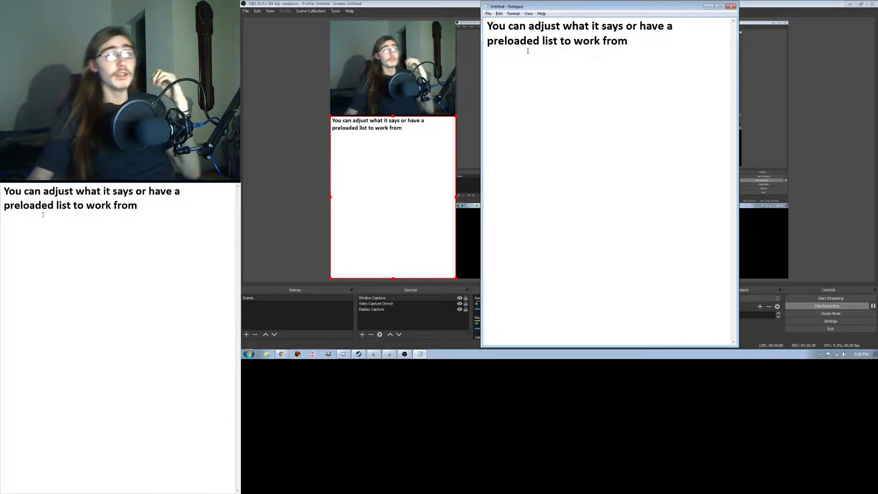
Move Notepad down over the preview with a shorter window, and place its capture on the canvas beneath the display capture
left_click_drag(561, 8, 651, 108)
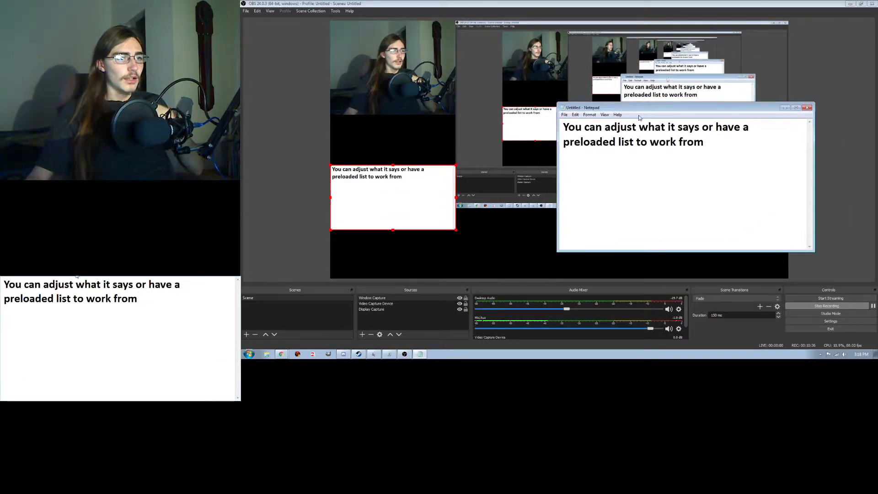
left_click_drag(390, 194, 624, 239)
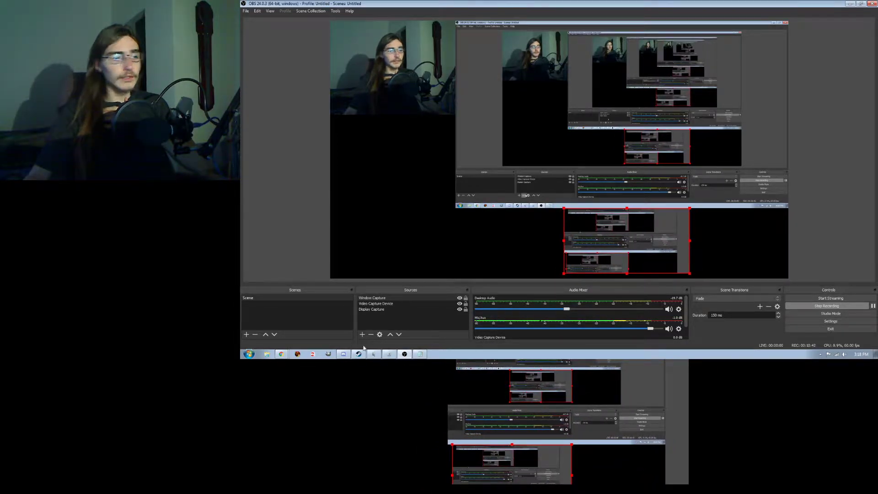
Make the Notepad window slightly taller and move it partly past the desktop's left edge, clear of its capture in the preview
left_click(418, 354)
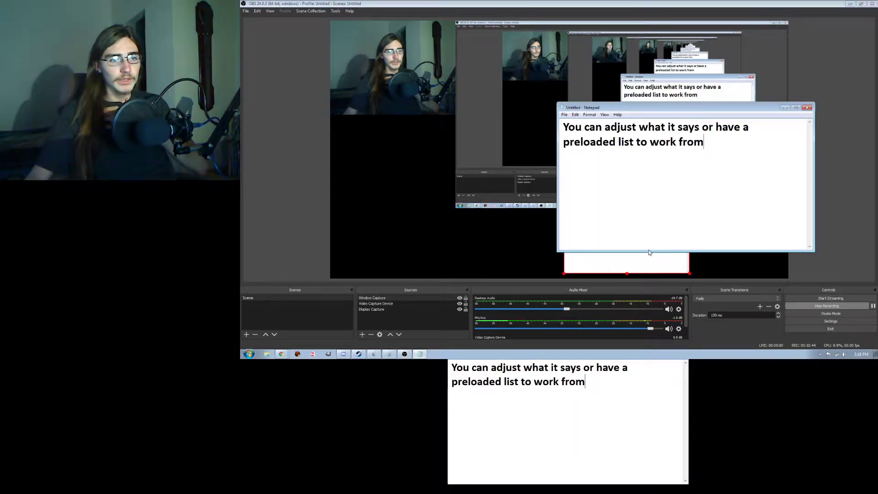
left_click_drag(649, 251, 651, 262)
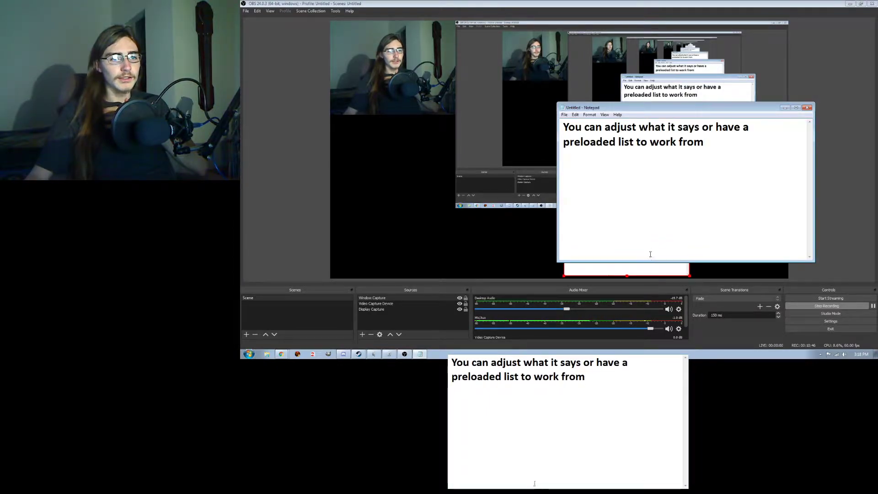
left_click_drag(660, 107, 291, 98)
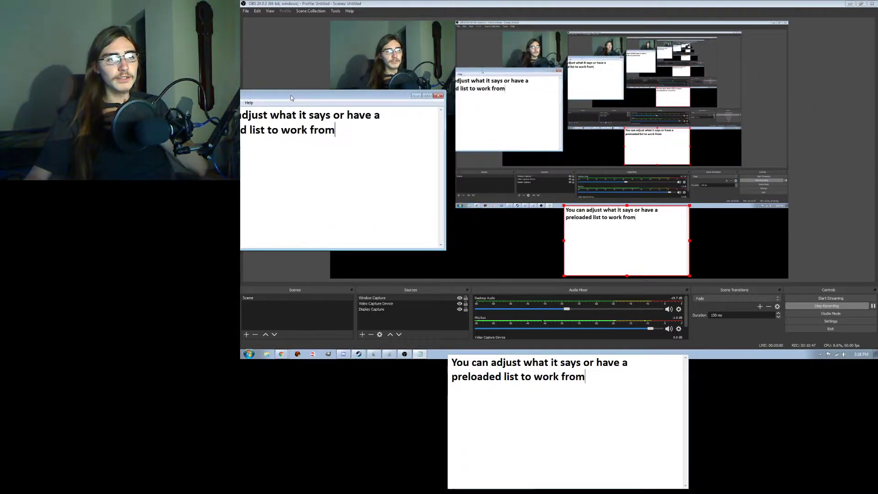
Lower the Notepad capture to the canvas's bottom edge and widen the Notepad window so its text fits on one line
left_click(592, 223)
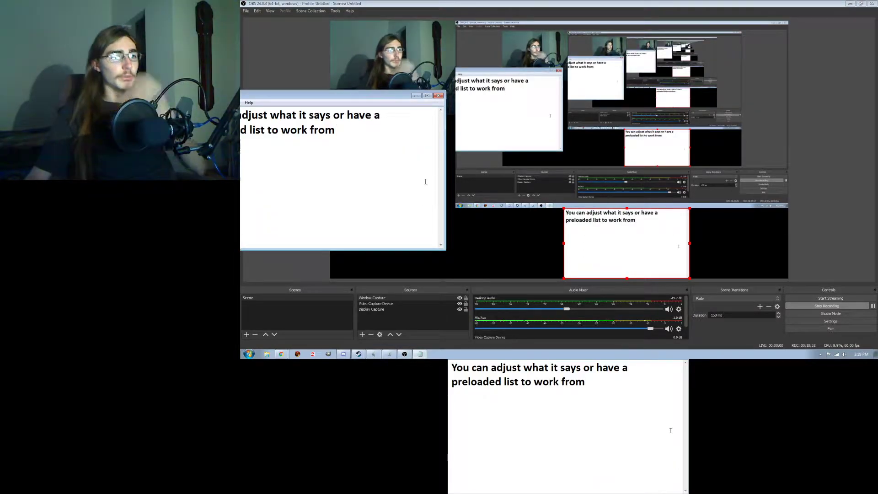
left_click_drag(444, 180, 804, 162)
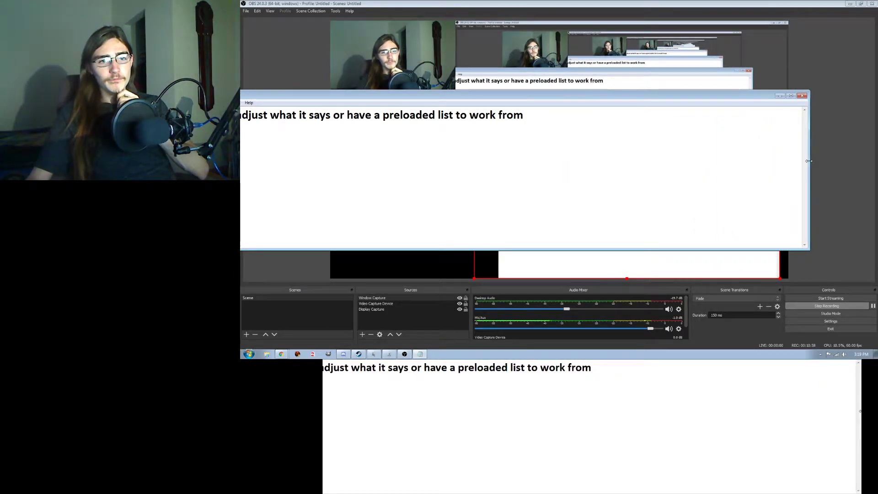
left_click_drag(583, 99, 601, 0)
left_click(319, 382)
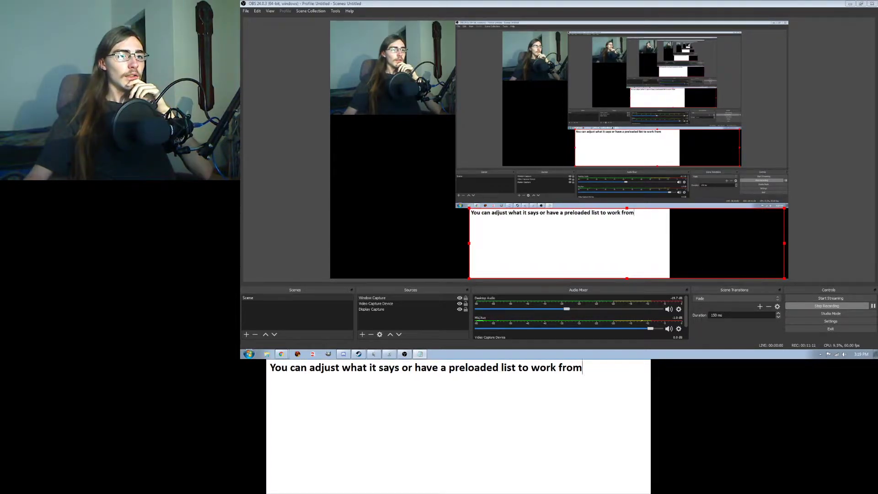
left_click_drag(651, 426, 730, 426)
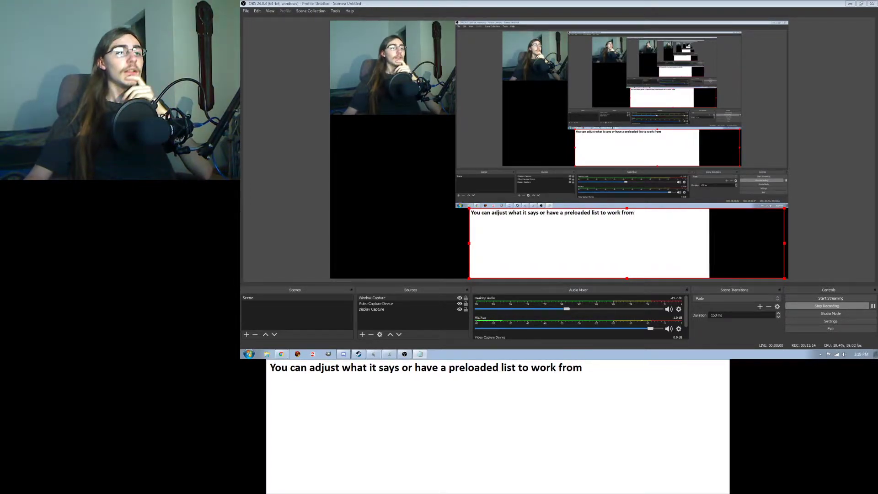
Move the widened Notepad window into the desktop's upper-left corner and centre its capture beneath the display capture on the canvas
left_click_drag(484, 0, 381, 34)
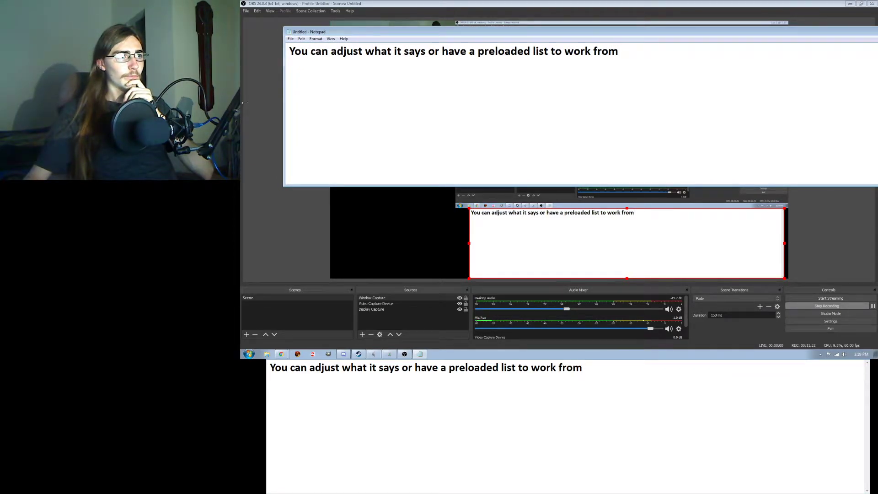
left_click_drag(451, 35, 406, 9)
left_click(612, 219)
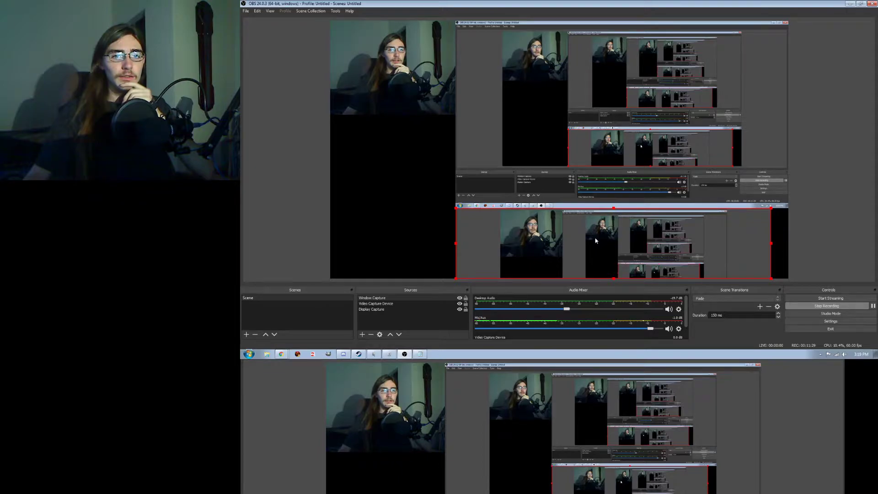
mouse_move(596, 241)
left_mouse_down()
mouse_move(611, 241)
mouse_move(603, 242)
left_mouse_up()
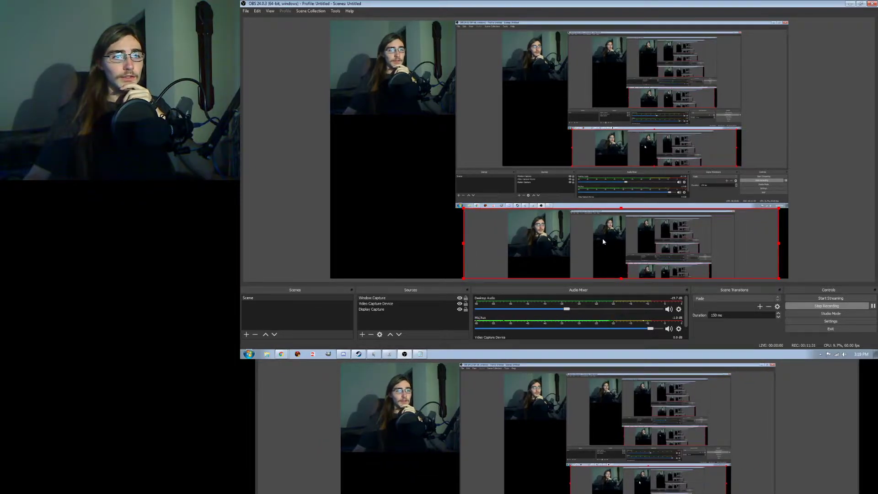
Bring the Notepad window back to the front and close it without saving its text
left_click(420, 354)
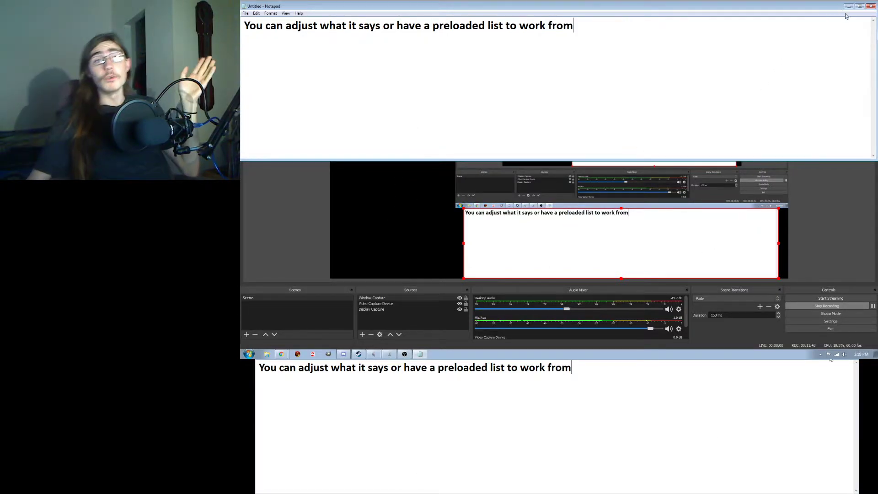
left_click(871, 6)
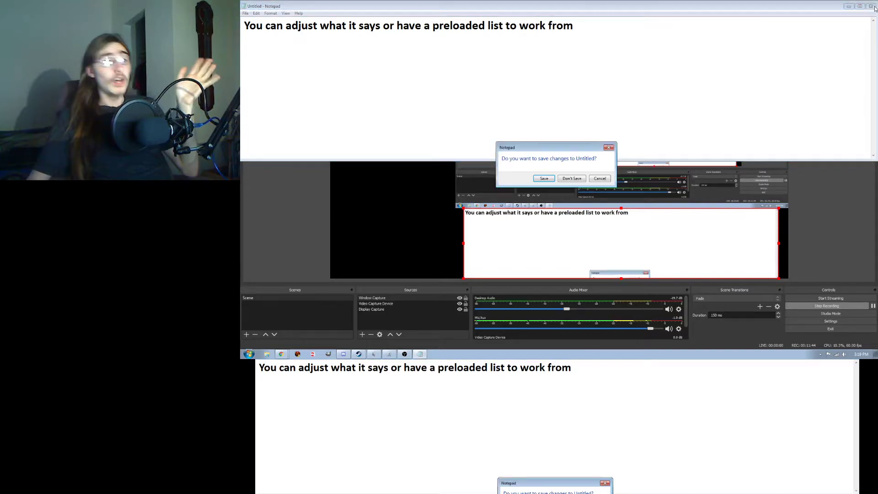
left_click(572, 178)
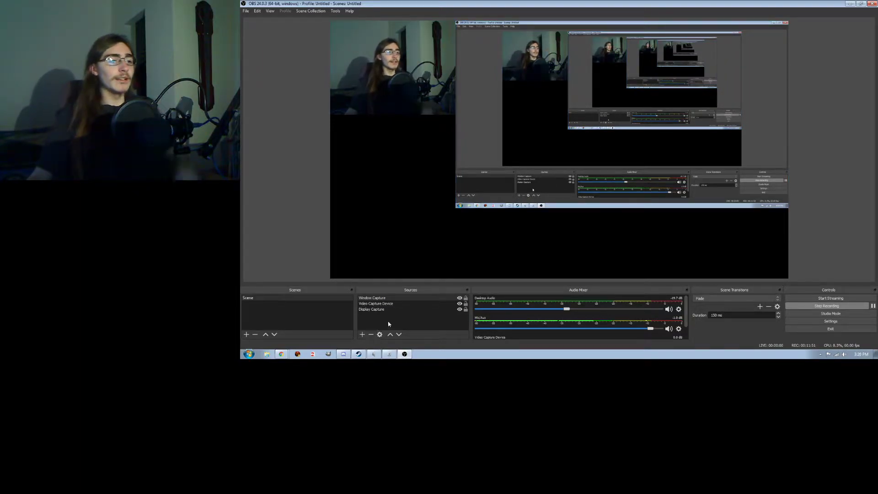
Examine the audio/video and effect filter types available for the Video Capture Device source
left_click(394, 303)
right_click(398, 303)
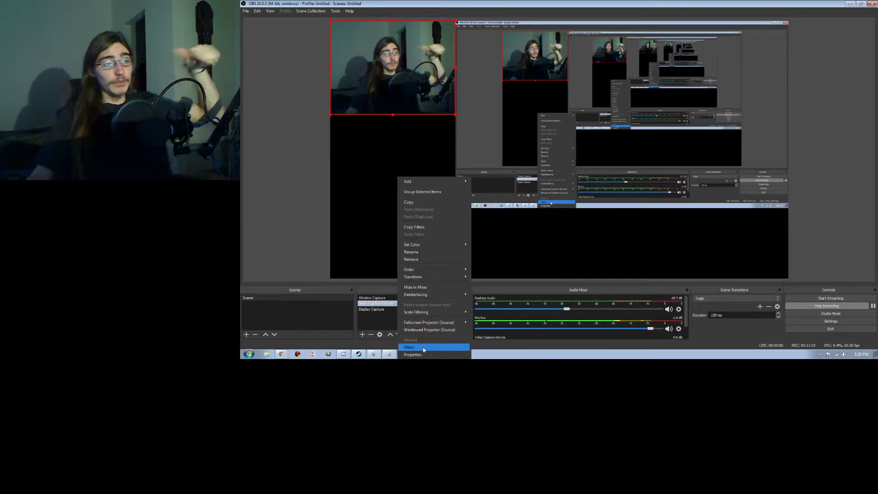
left_click(423, 350)
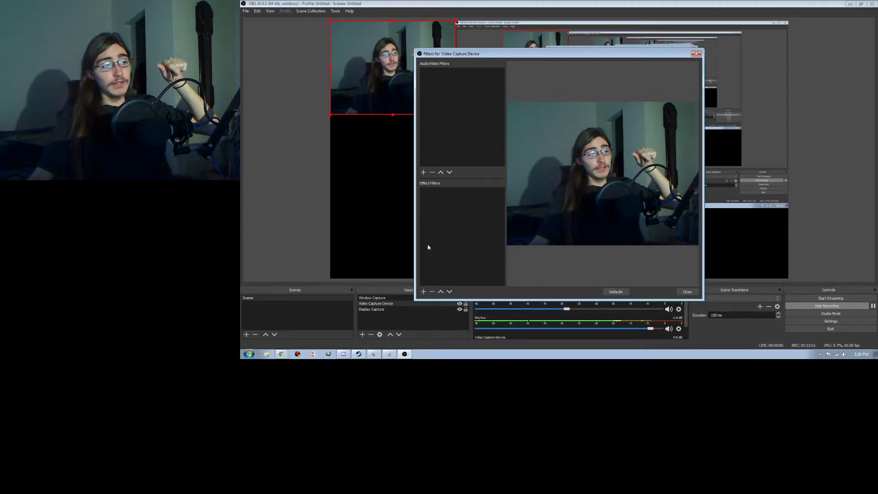
left_click(423, 172)
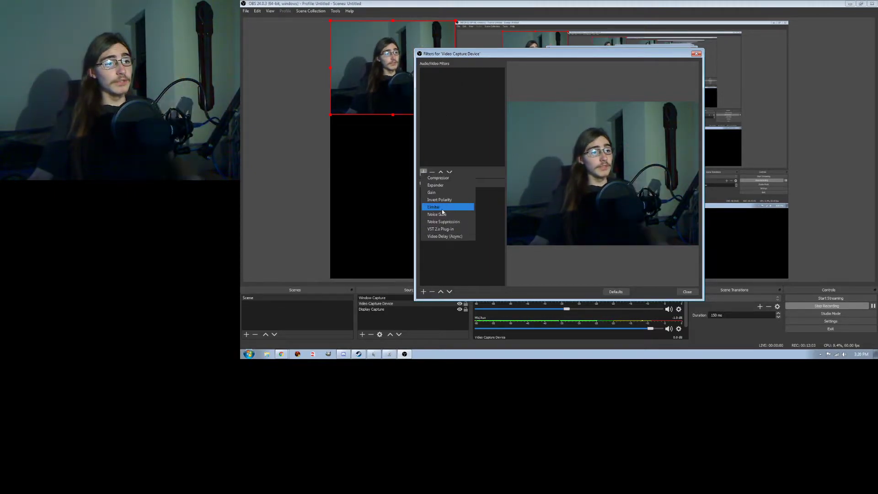
left_click(501, 232)
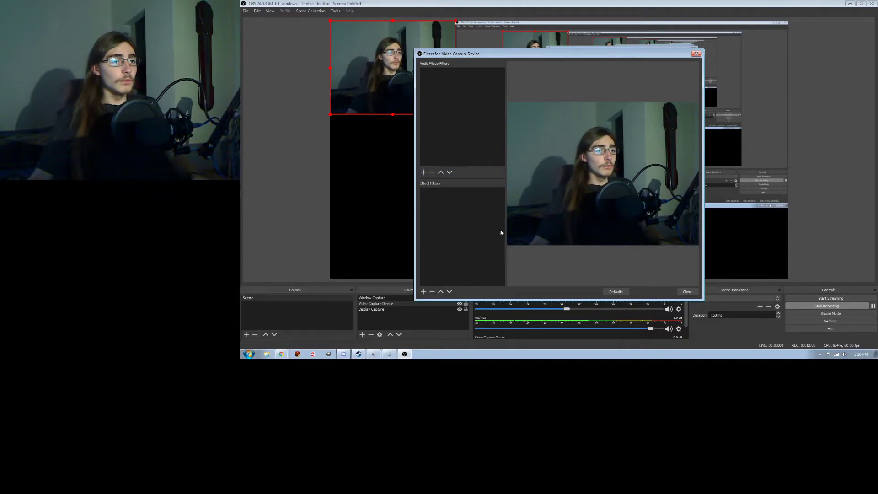
left_click(423, 292)
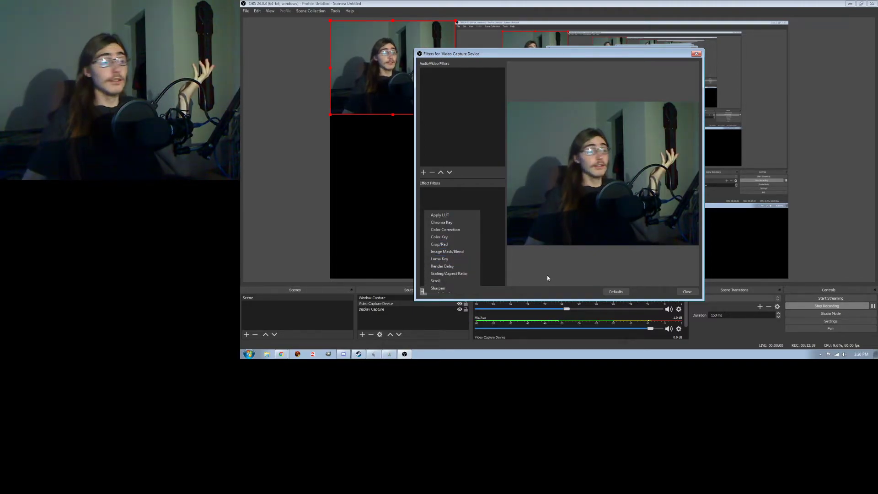
left_click(688, 293)
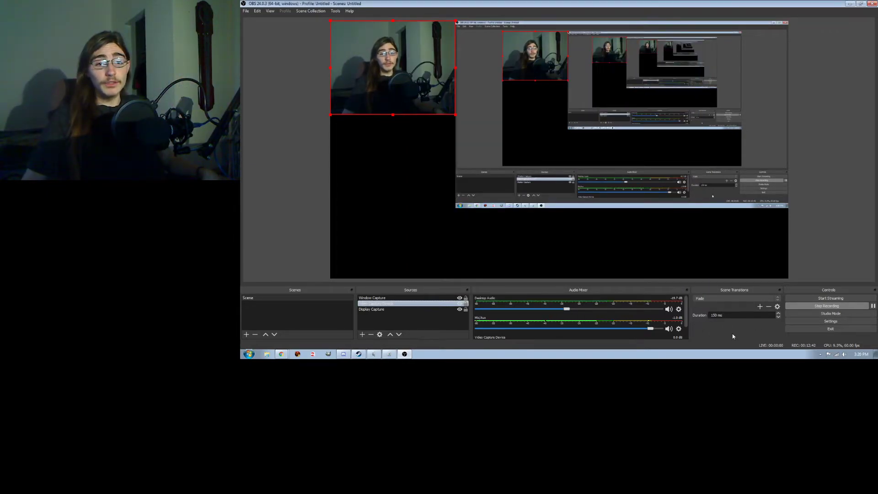